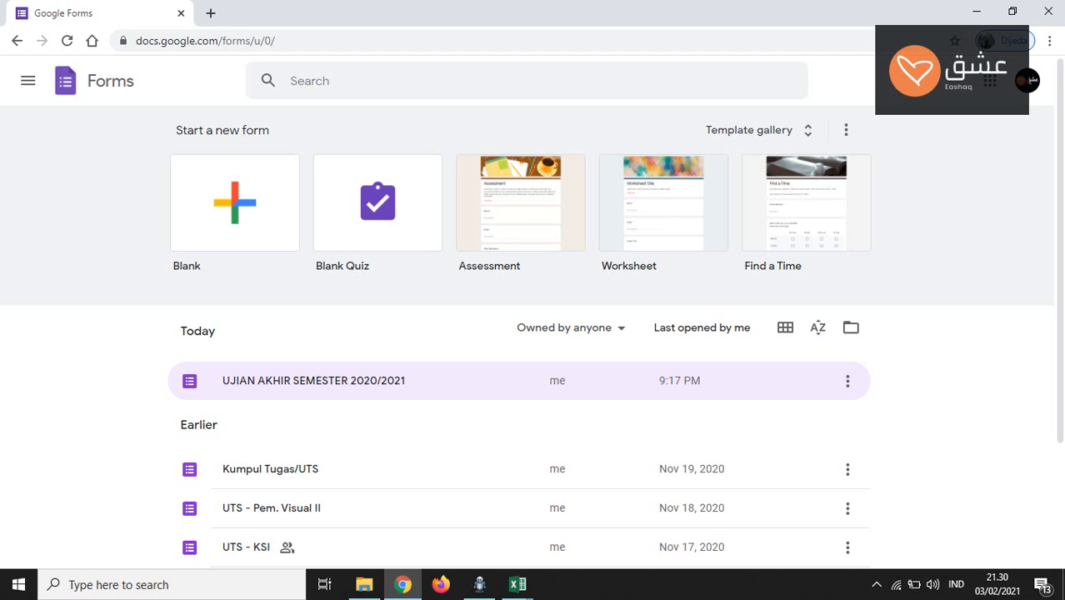
Step: Open the UJIAN AKHIR SEMESTER 2020/2021 form and look through the questions in its first section
left_click(500, 380)
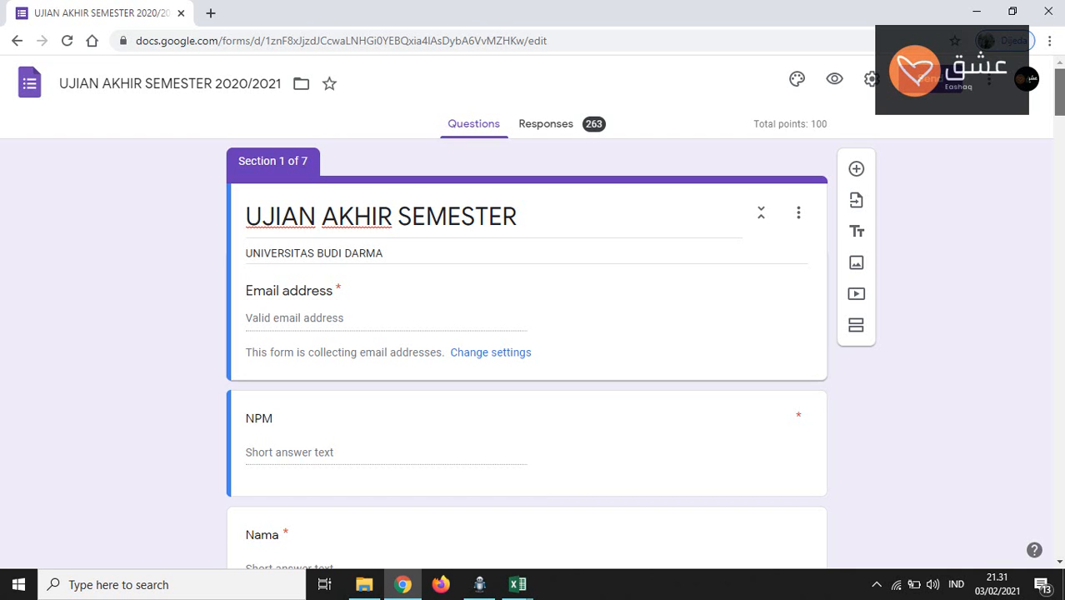
scroll(527, 350, "down", 6)
scroll(527, 350, "down", 2)
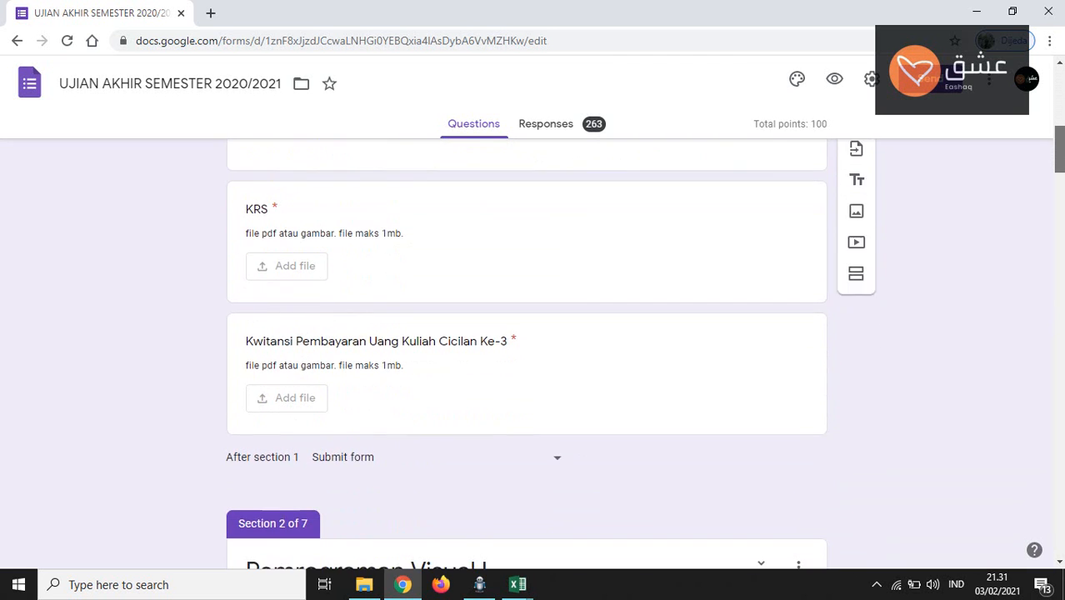
scroll(527, 350, "up", 10)
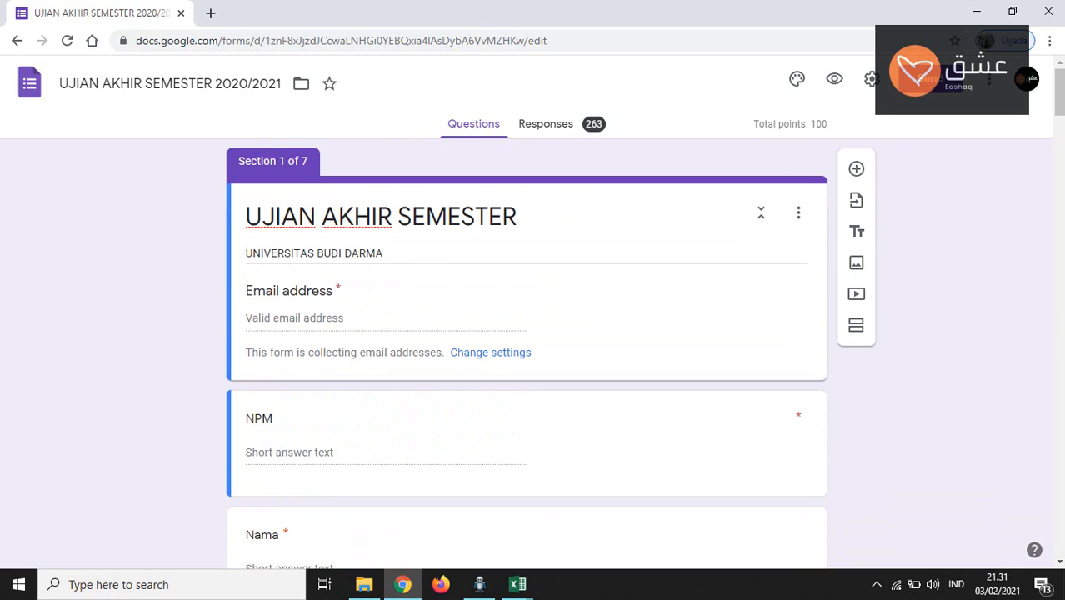
Step: Open the form's response summary and examine the points distribution and the frequently missed questions
left_click(546, 123)
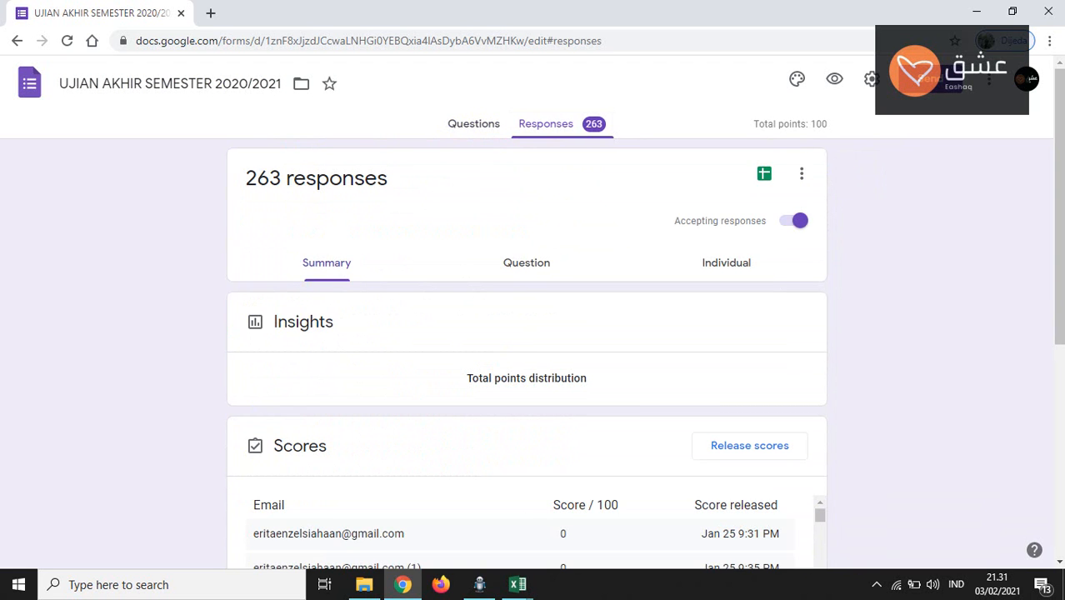
scroll(526, 350, "down", 1)
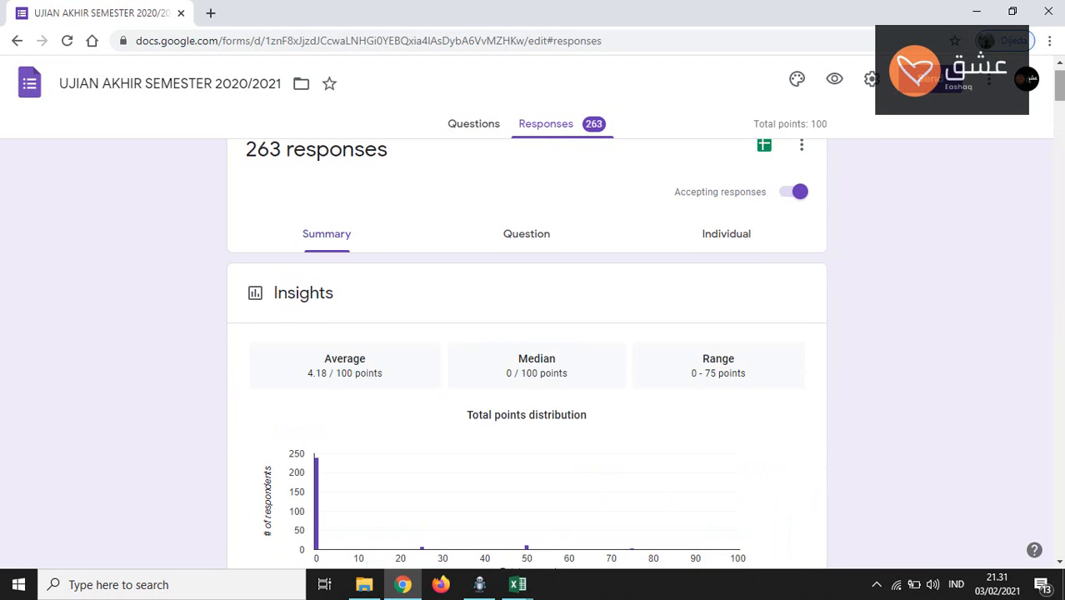
scroll(526, 350, "down", 2)
scroll(527, 350, "down", 1)
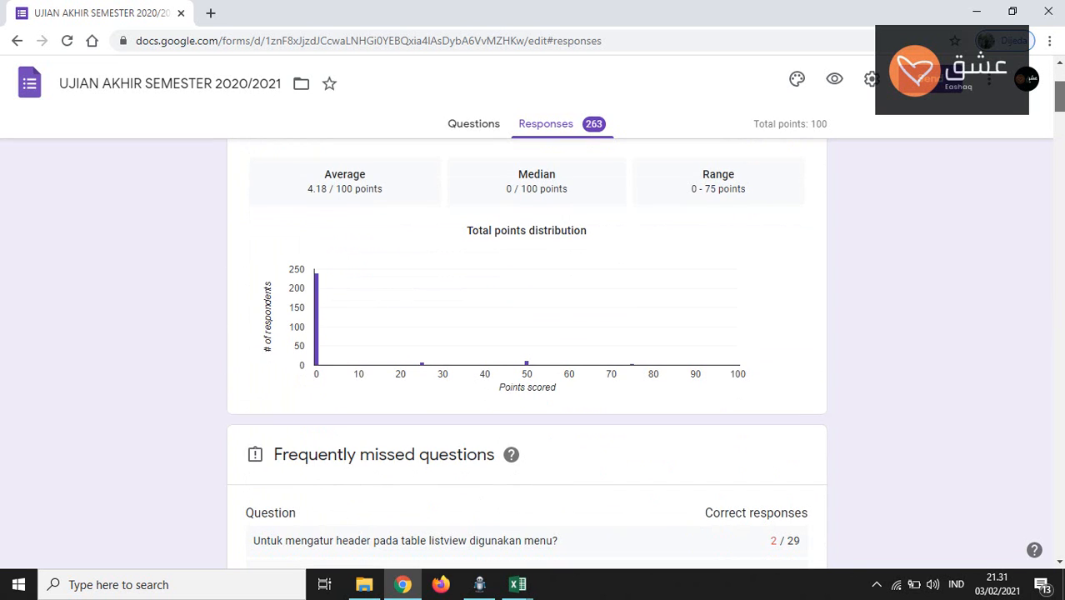
scroll(527, 350, "down", 1)
scroll(526, 350, "up", 2)
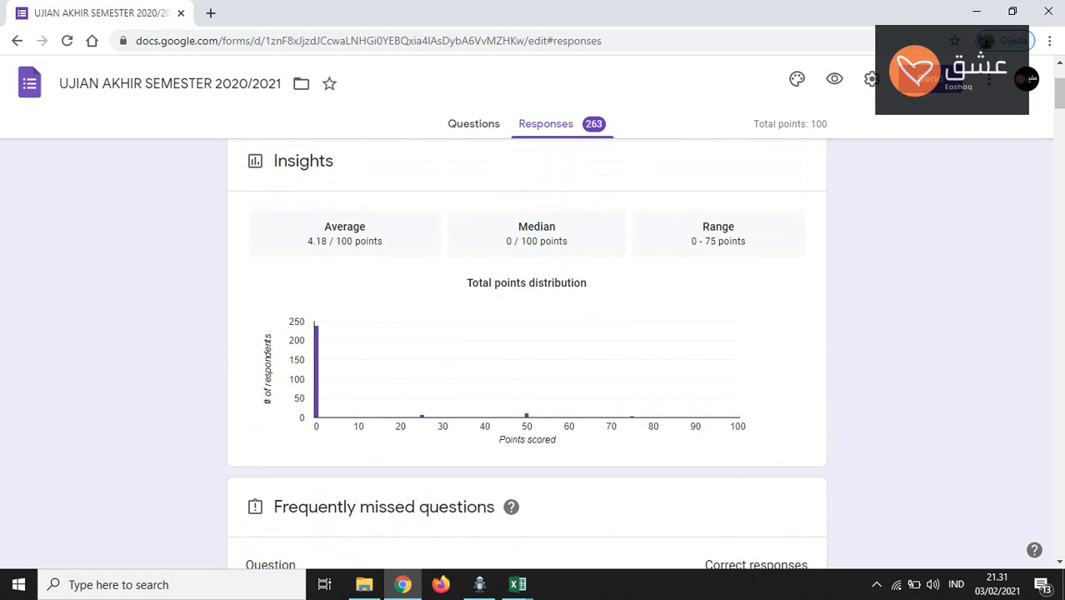
scroll(526, 351, "down", 3)
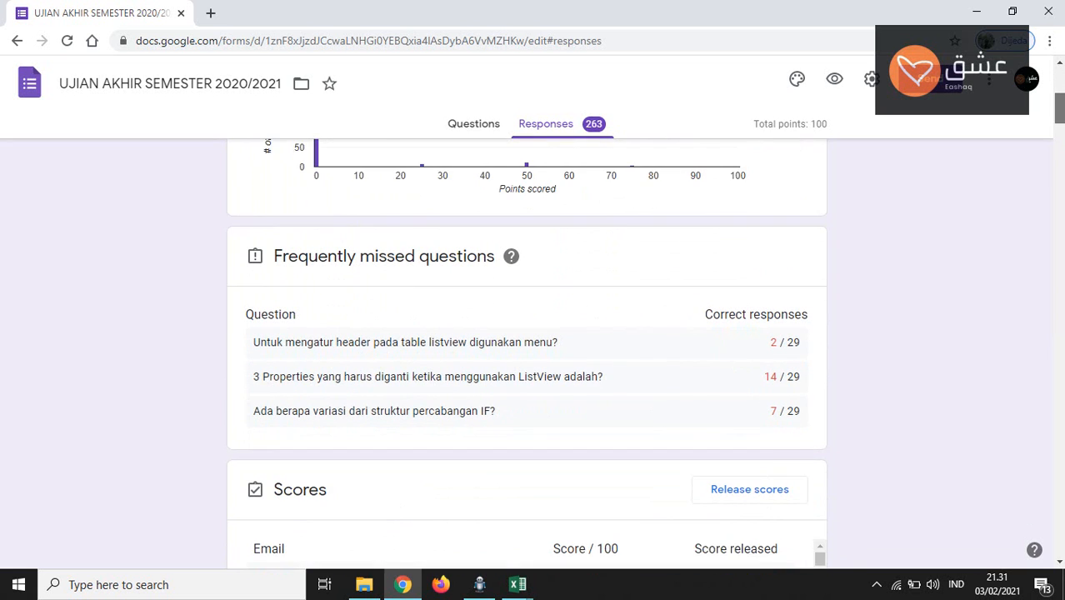
scroll(527, 350, "down", 1)
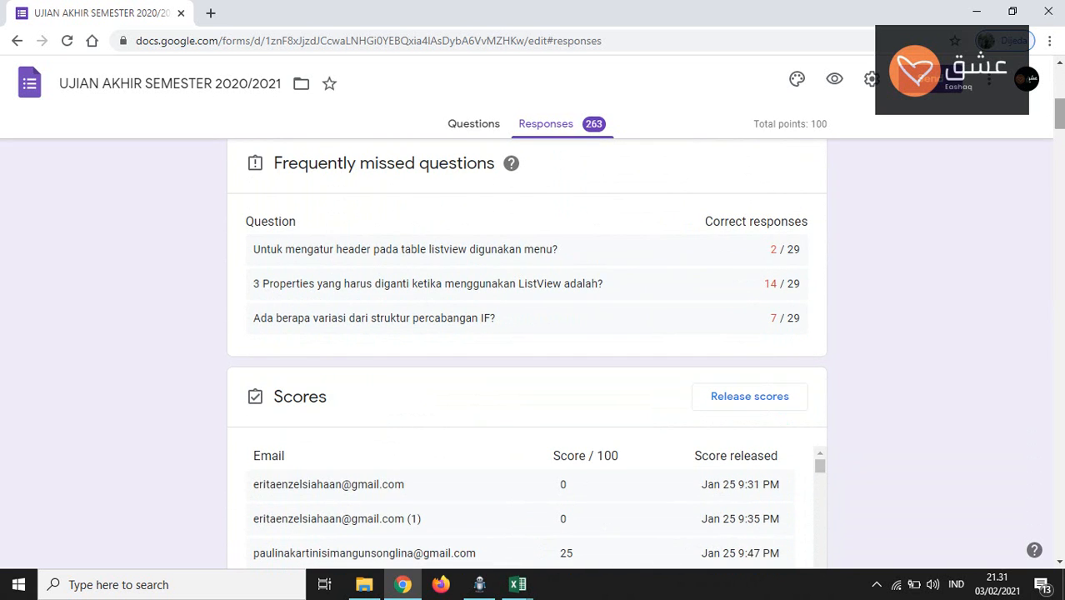
Step: Look through the full list of respondents' scores and score release dates, returning to the start of the list
scroll(527, 350, "down", 3)
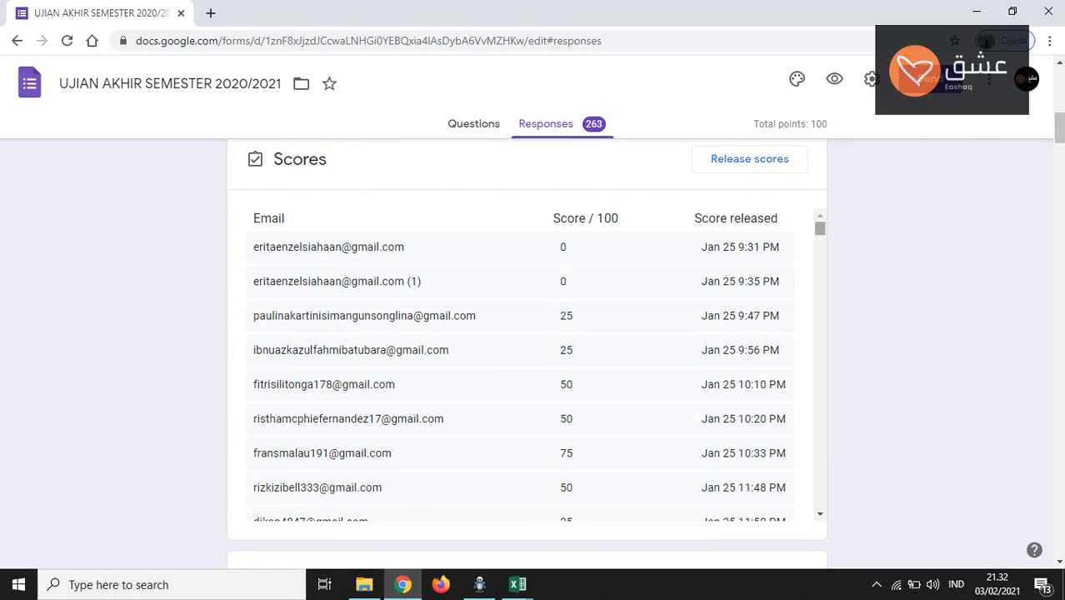
scroll(523, 366, "down", 6)
scroll(524, 367, "down", 15)
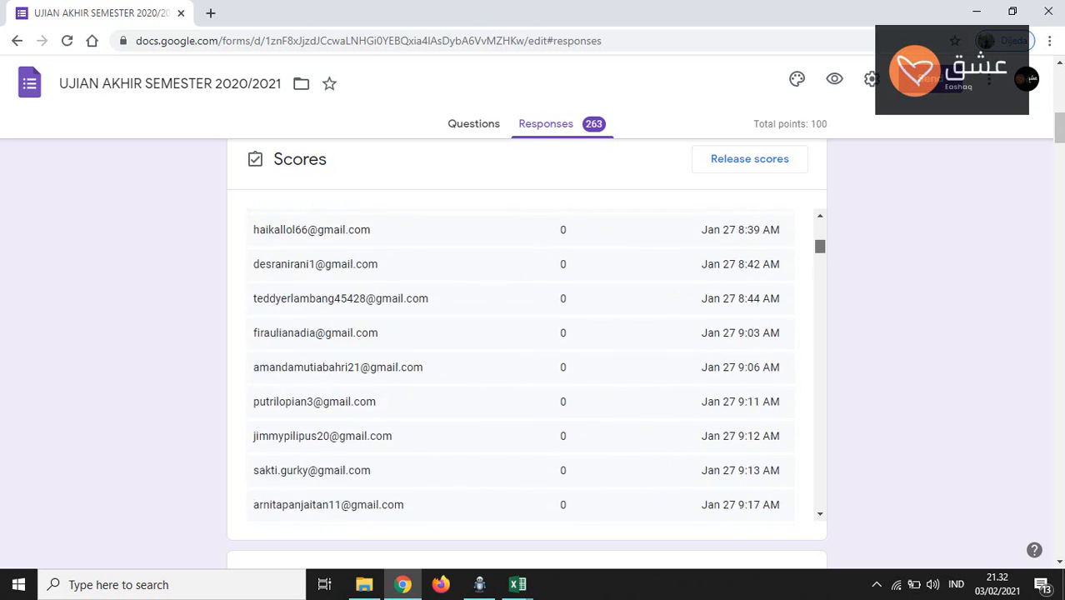
scroll(524, 367, "down", 20)
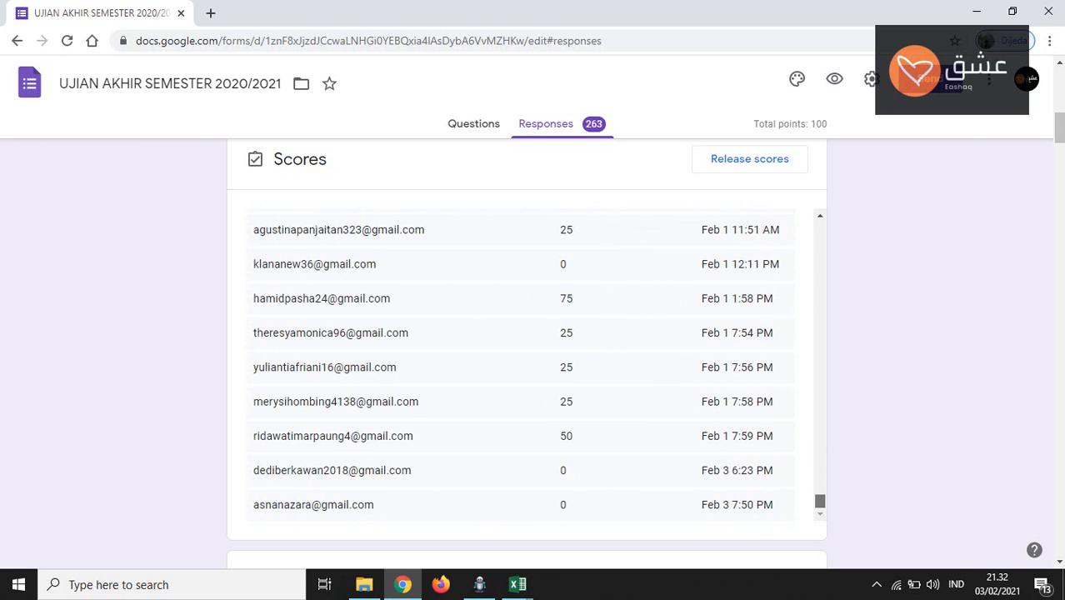
scroll(523, 367, "up", 20)
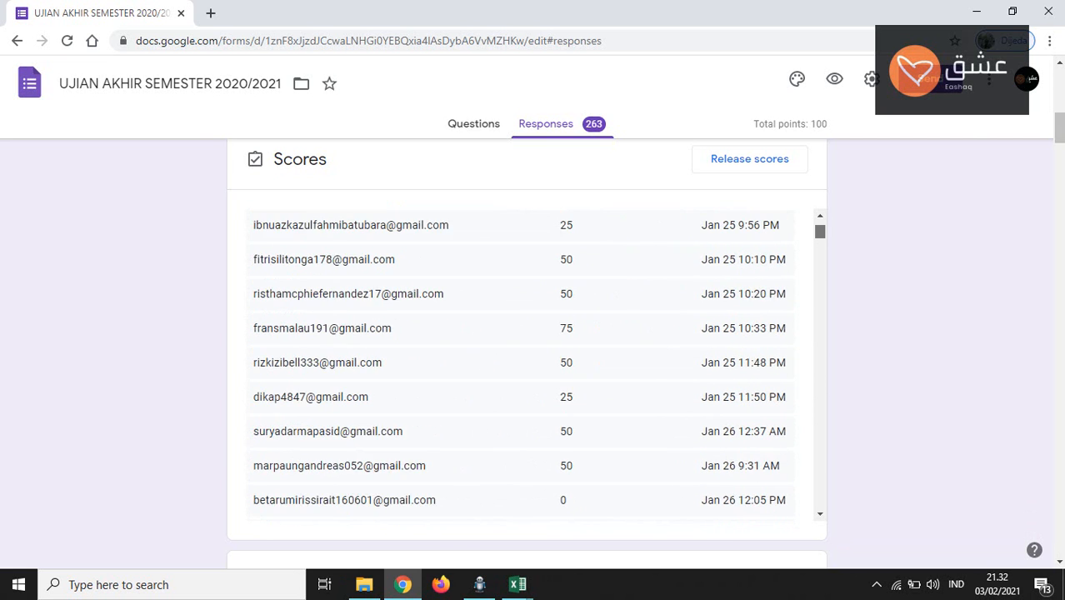
scroll(524, 367, "up", 2)
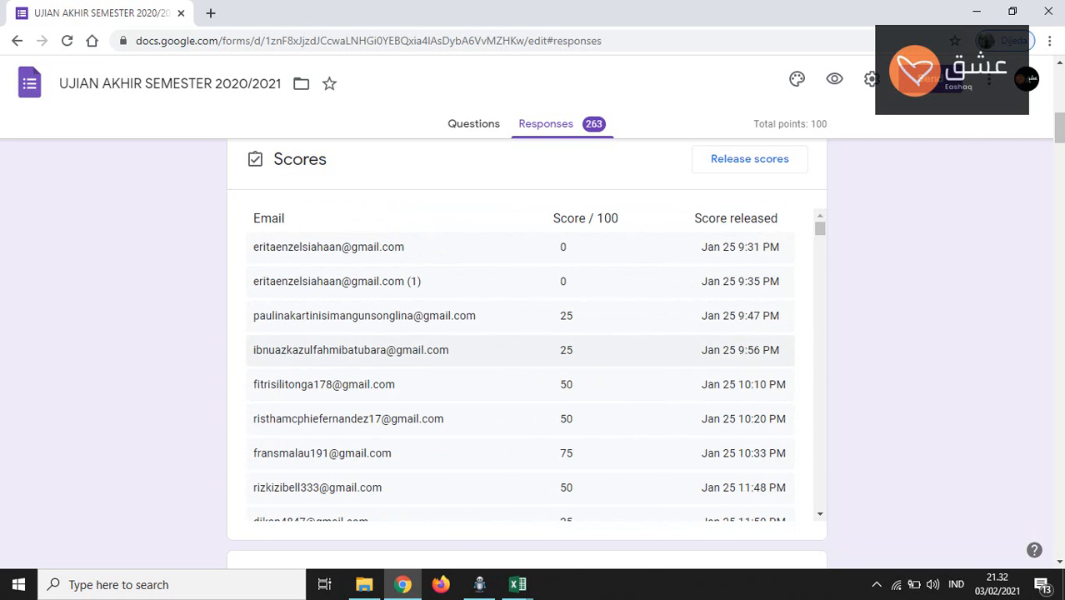
Step: Review the NPM and Nama answers and inspect the slices of the Mata Kuliah pie chart
scroll(942, 350, "down", 5)
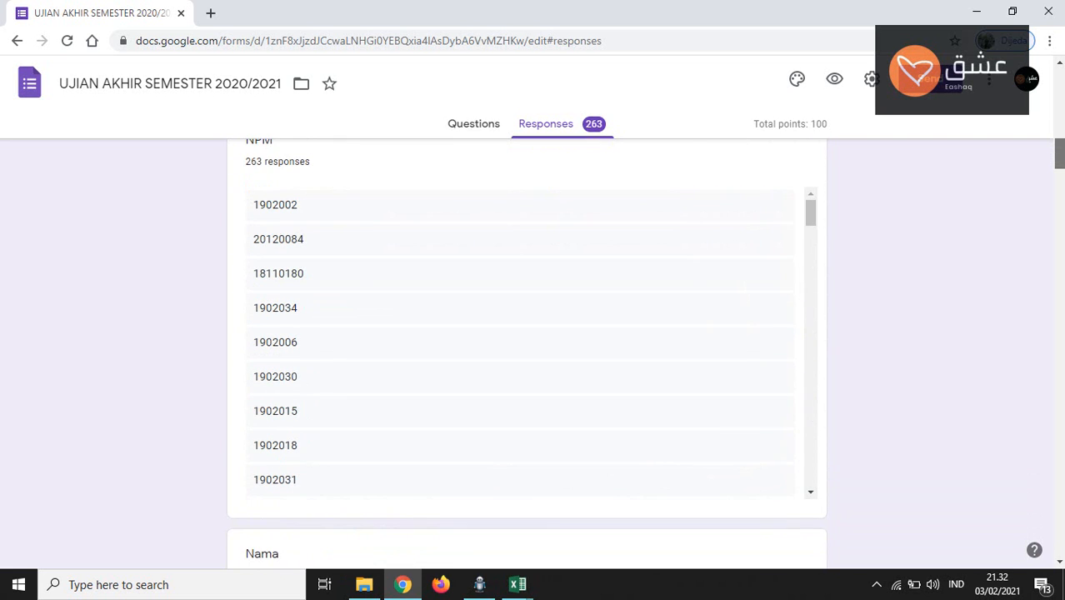
scroll(526, 350, "up", 2)
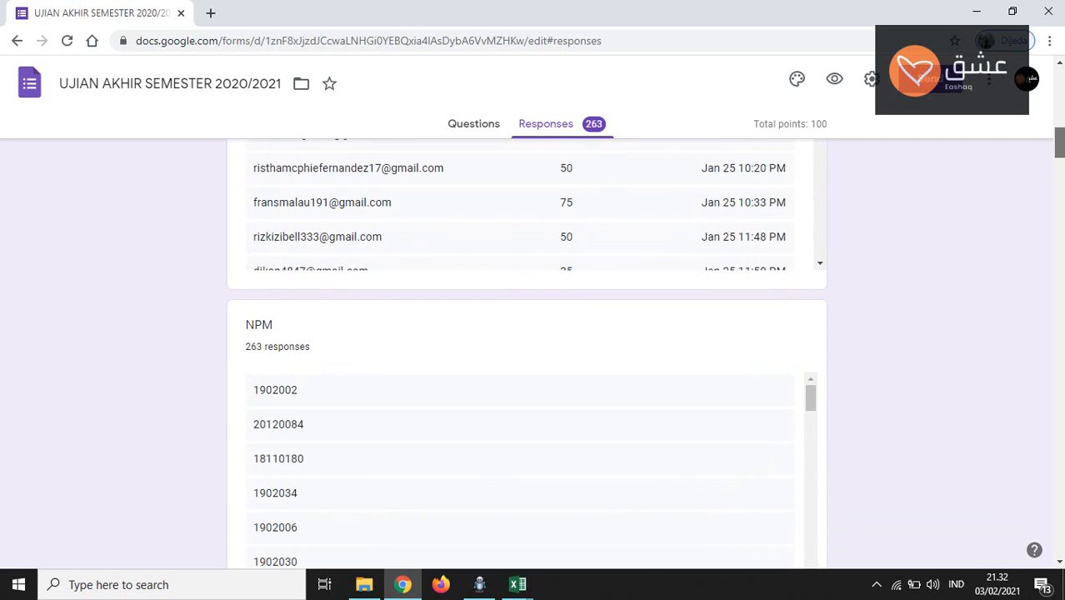
scroll(527, 350, "down", 4)
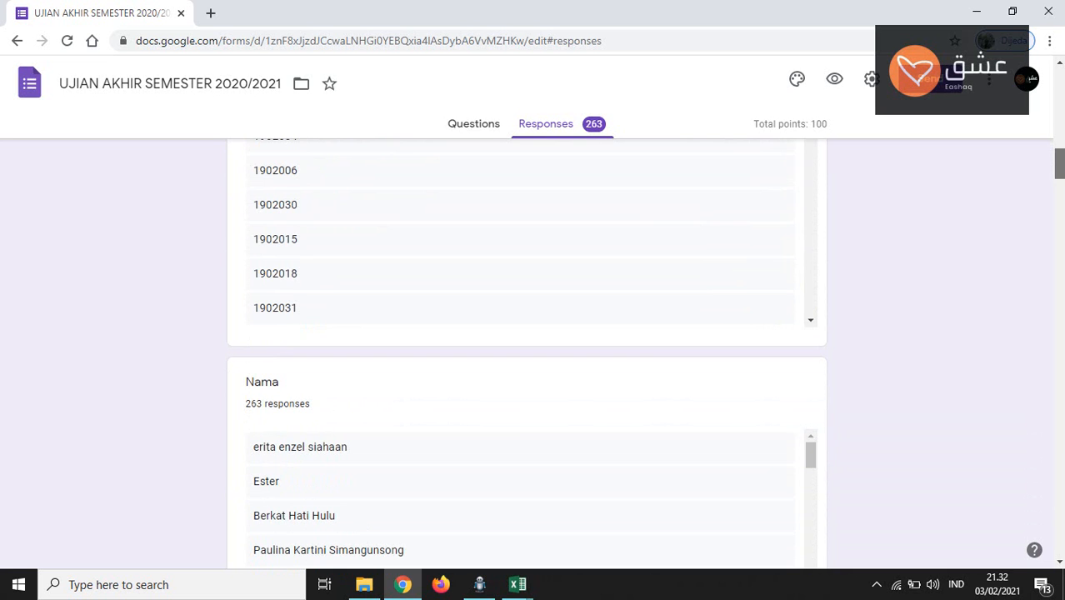
scroll(527, 350, "down", 6)
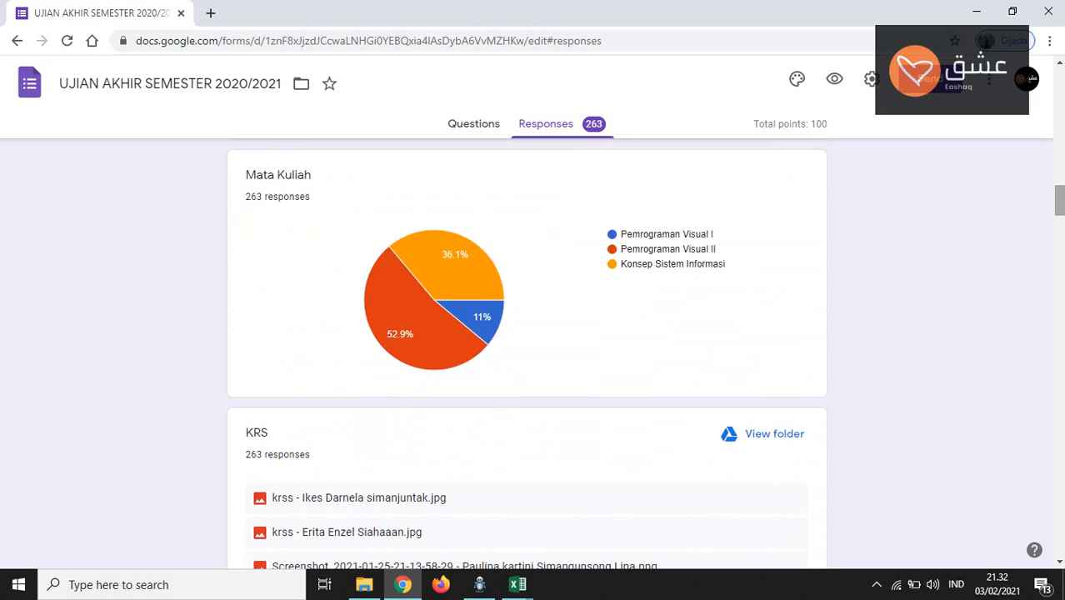
mouse_move(413, 246)
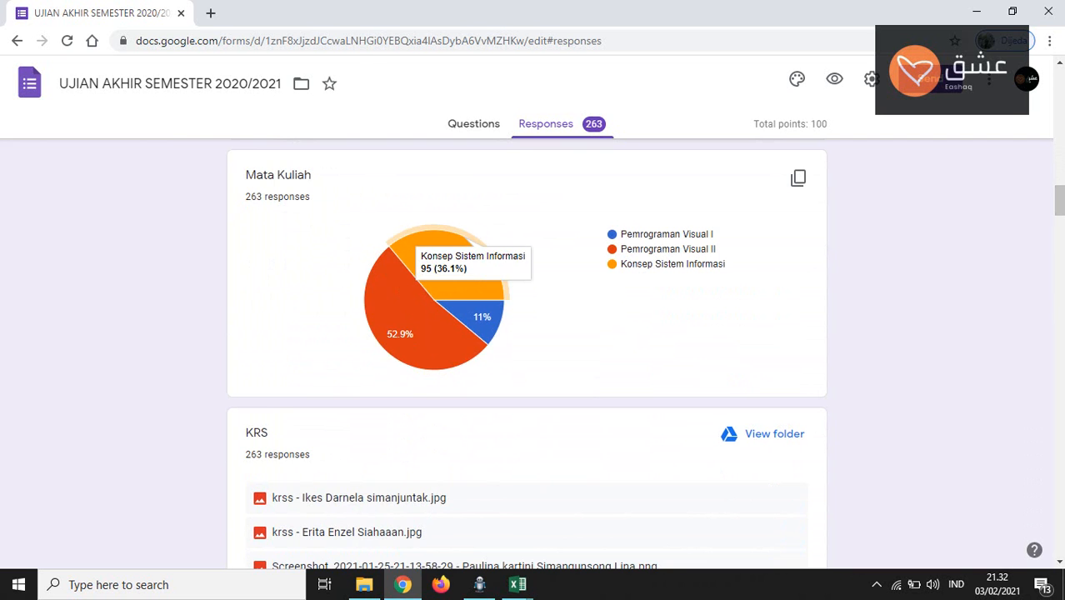
mouse_move(391, 313)
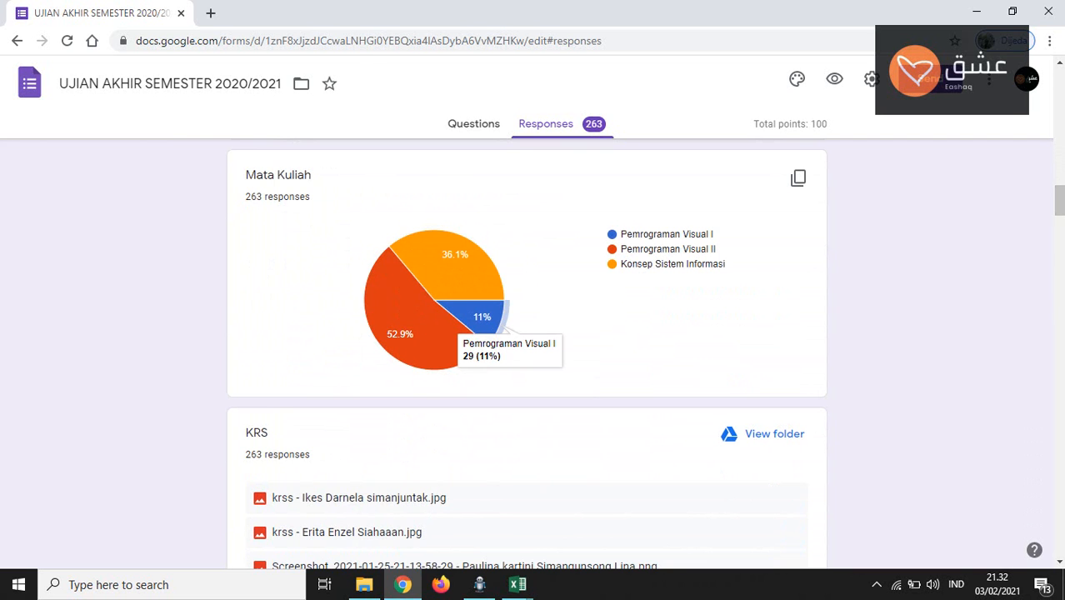
Step: Review the files uploaded for KRS and Kwitansi Pembayaran Uang Kuliah Cicilan Ke-3
scroll(527, 354, "down", 2)
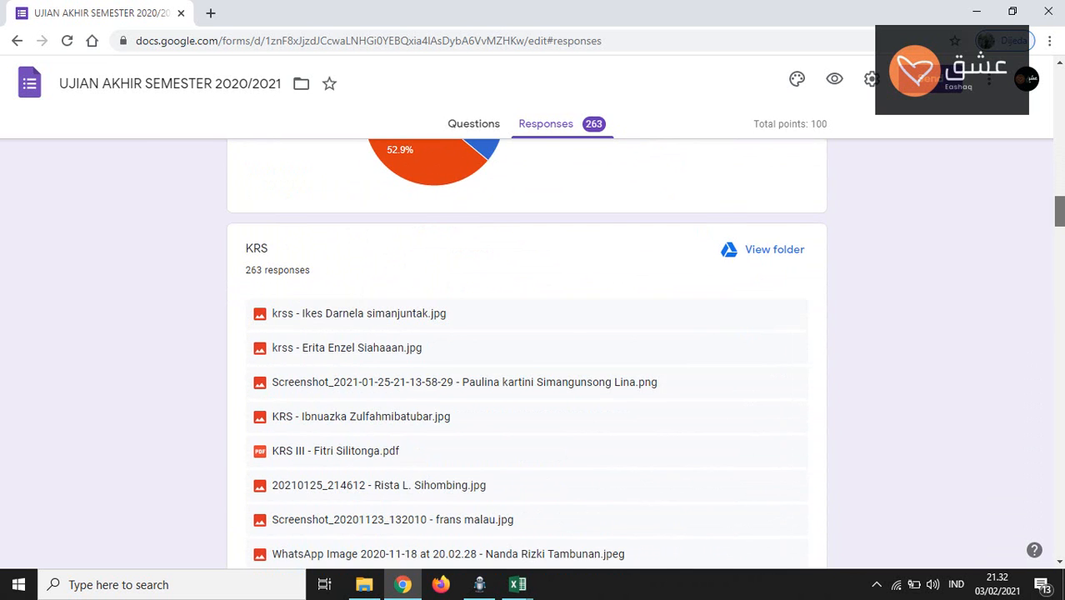
scroll(527, 355, "down", 1)
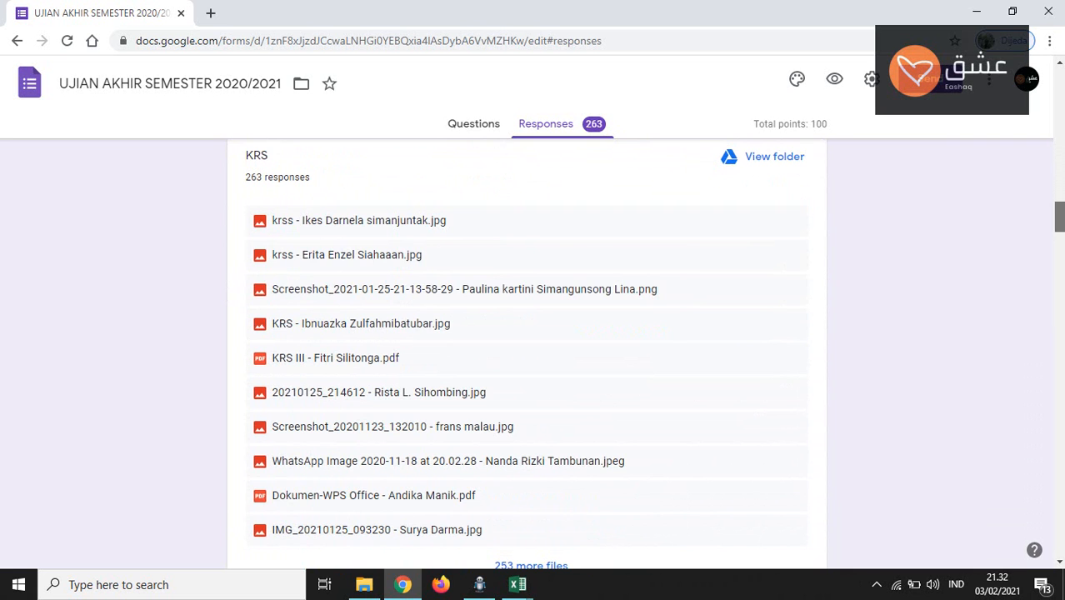
scroll(527, 355, "down", 4)
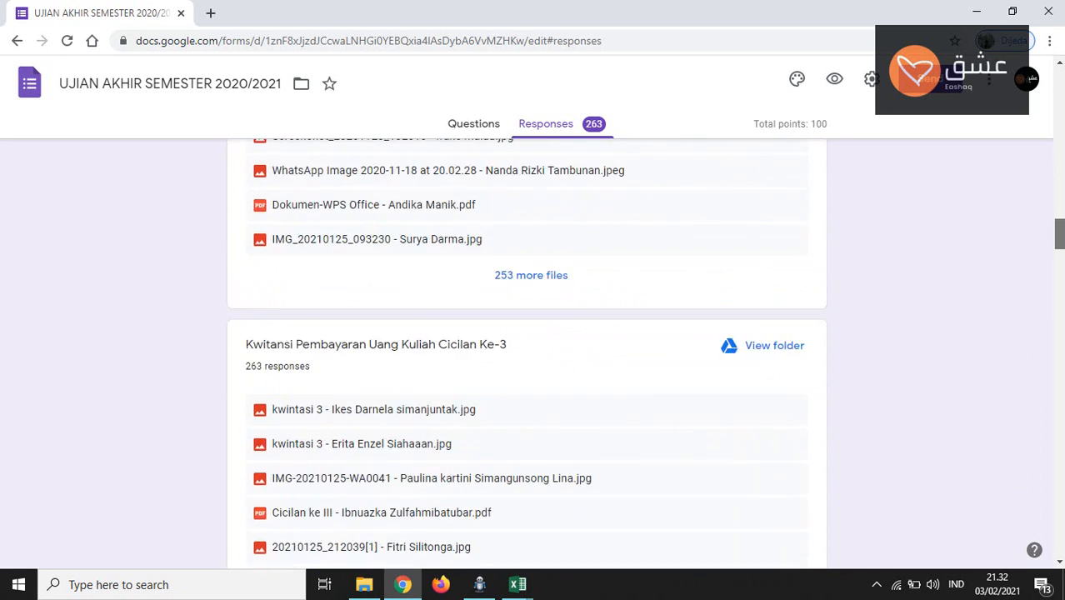
scroll(527, 355, "up", 4)
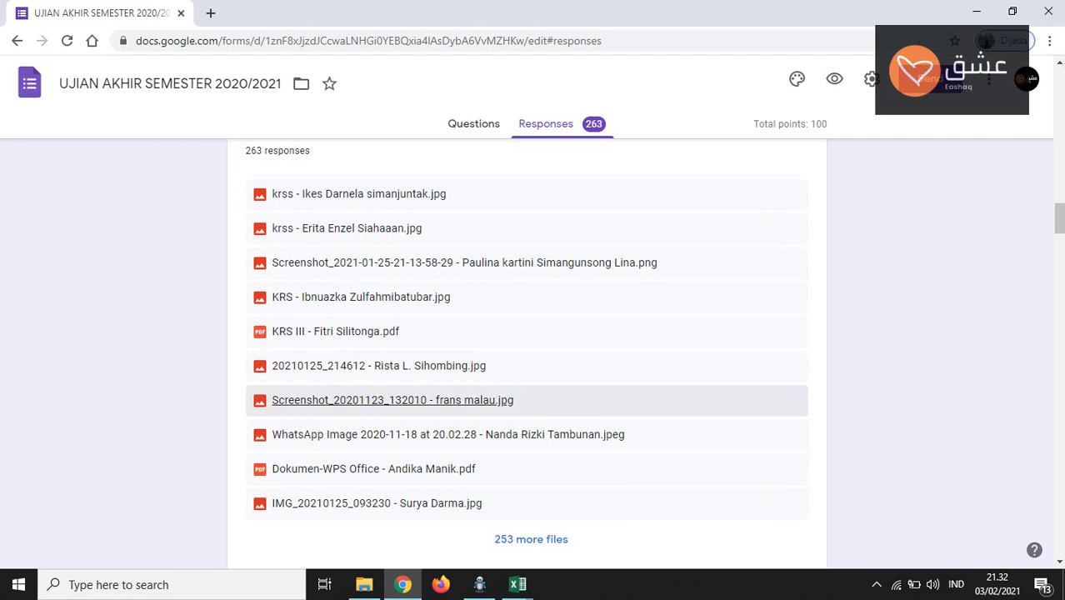
scroll(529, 354, "down", 10)
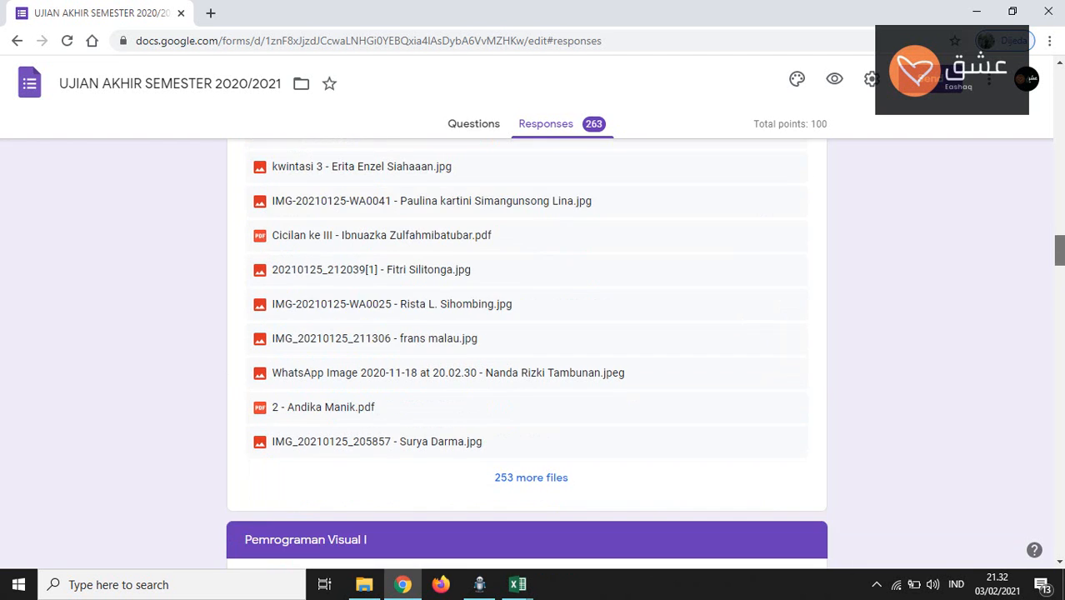
Step: Examine the answer charts of the Pemrograman Visual I quiz questions, including the ListView properties and IF structure questions
scroll(529, 354, "down", 1)
scroll(530, 354, "up", 1)
scroll(529, 354, "down", 1)
scroll(530, 354, "down", 3)
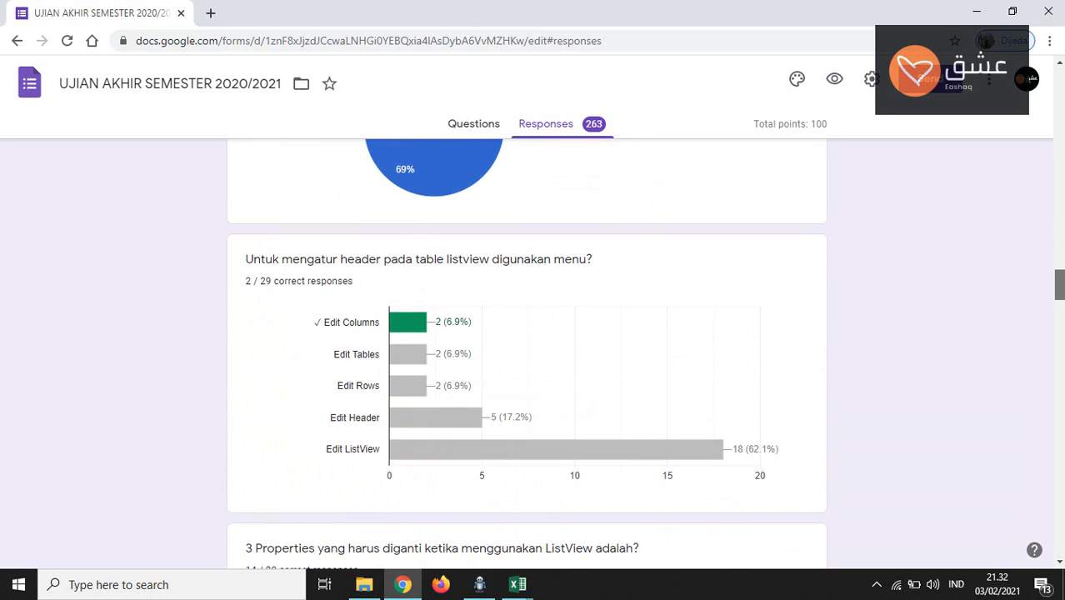
scroll(530, 354, "down", 1)
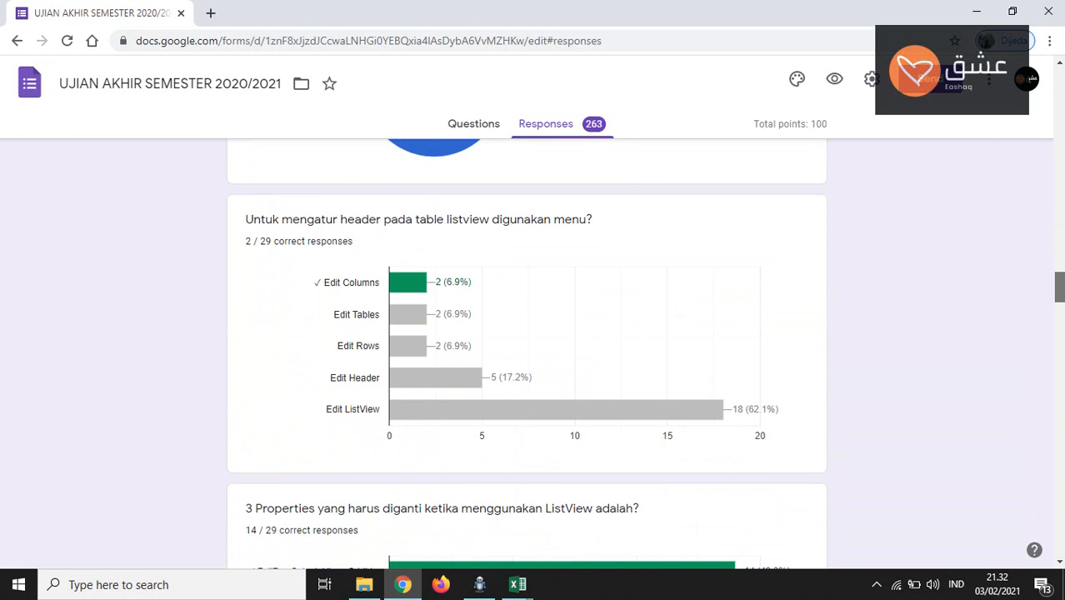
scroll(529, 354, "up", 1)
scroll(529, 353, "down", 4)
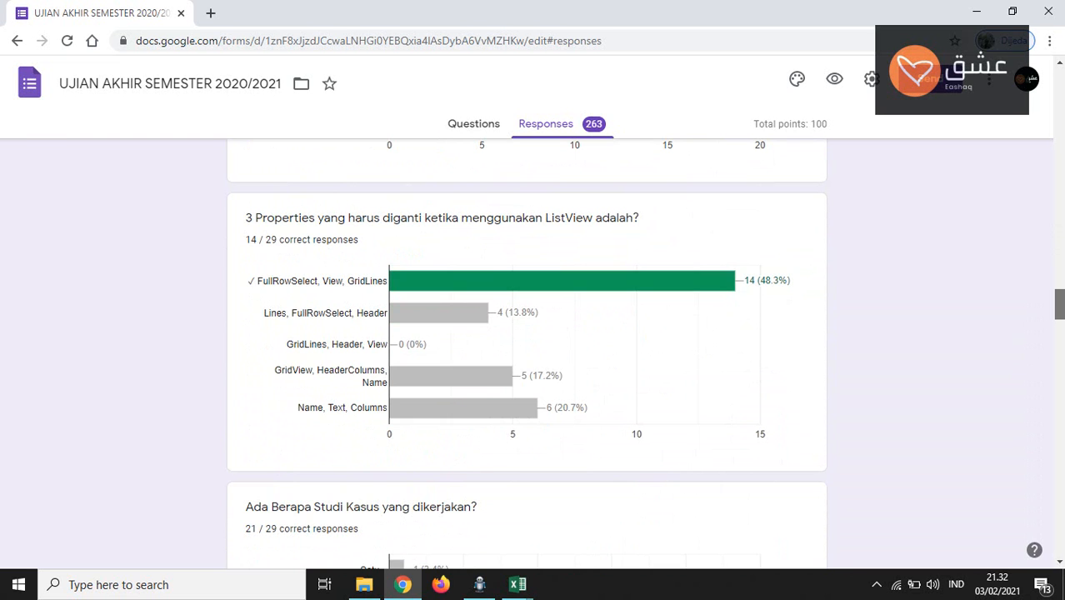
scroll(529, 354, "up", 1)
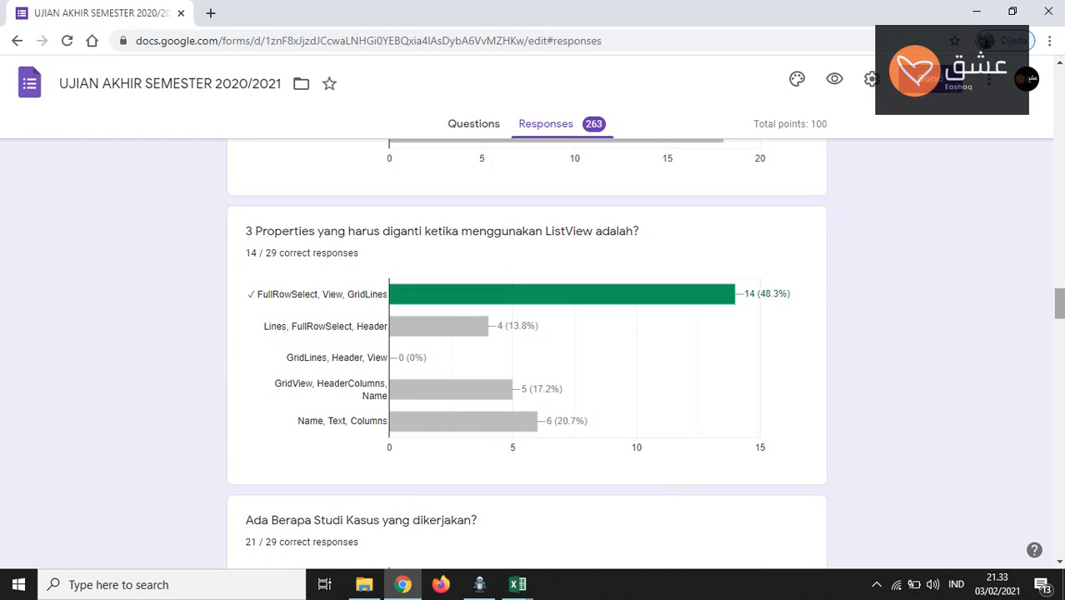
left_click_drag(246, 231, 362, 252)
left_click(363, 253)
scroll(527, 350, "down", 6)
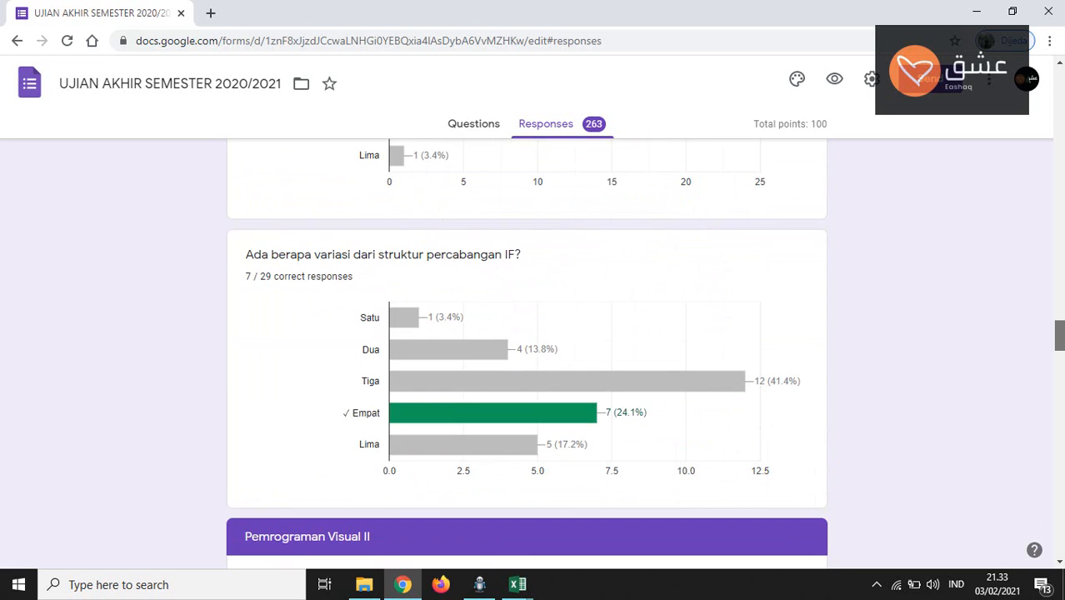
Step: Examine the Kelas, Kelompok and Status Keanggotaan di Kelompok pie charts in the remaining course sections
scroll(526, 350, "down", 7)
scroll(527, 350, "up", 3)
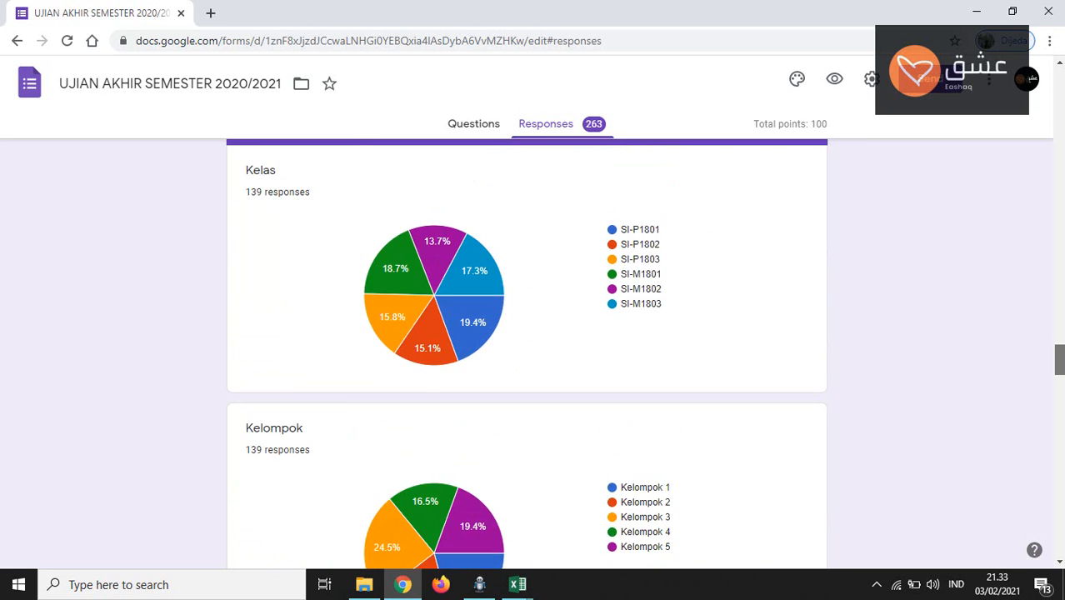
scroll(527, 350, "up", 2)
scroll(527, 350, "down", 2)
scroll(527, 350, "down", 15)
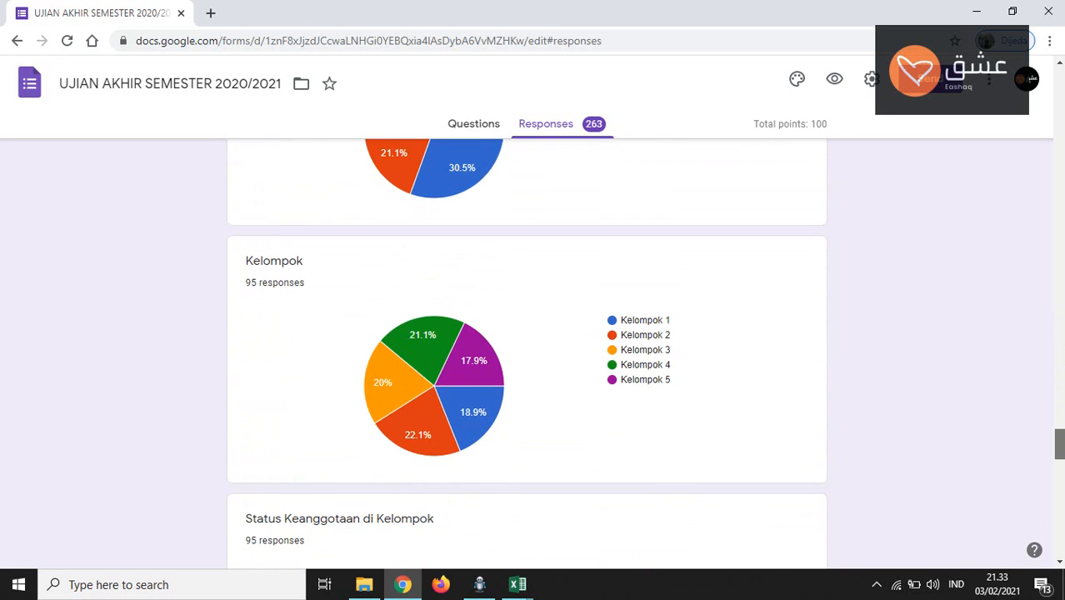
scroll(527, 350, "down", 1)
scroll(527, 350, "down", 2)
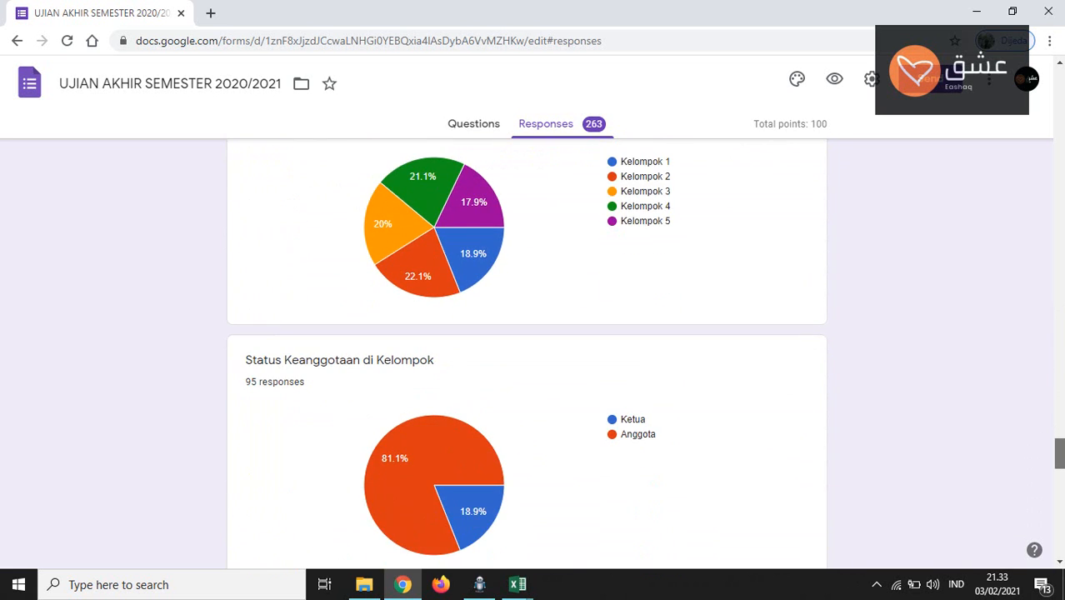
Step: Review the Upload File UAS submissions under Ketua Kelompok and the written answers at the end of the summary
scroll(527, 350, "down", 2)
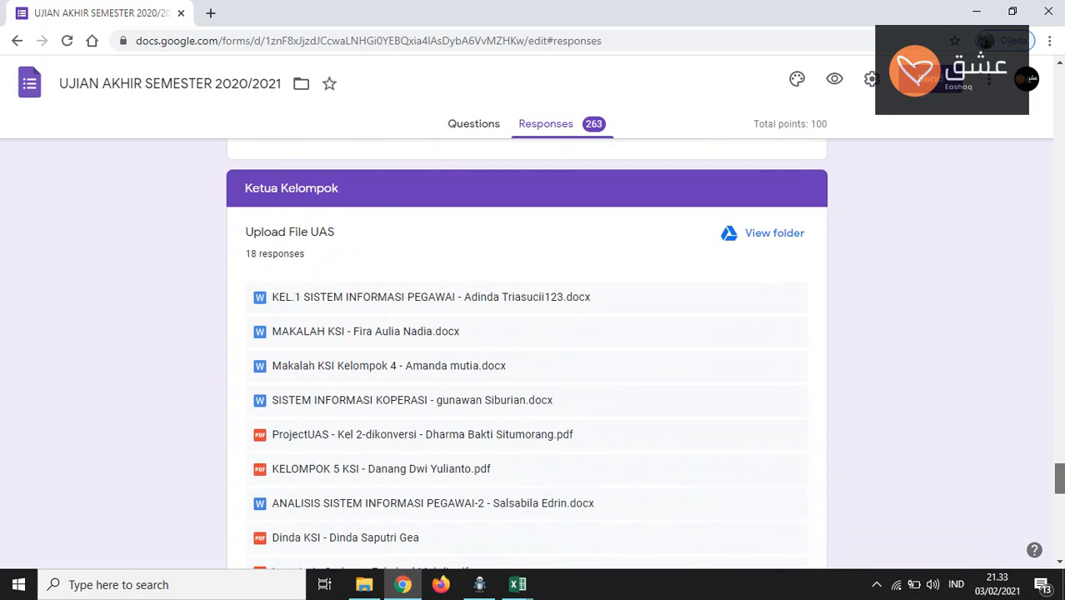
scroll(527, 354, "down", 8)
scroll(527, 342, "down", 5)
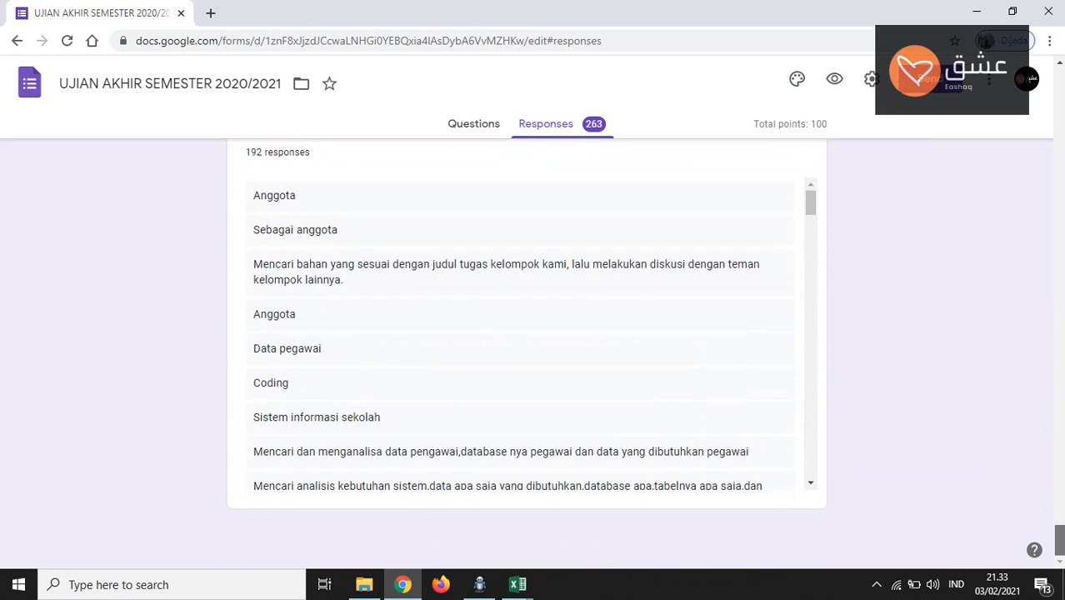
Step: Stop the UJIAN AKHIR SEMESTER 2020/2021 form from accepting responses
scroll(527, 354, "up", 10)
scroll(527, 355, "down", 10)
left_click_drag(1060, 178, 1060, 83)
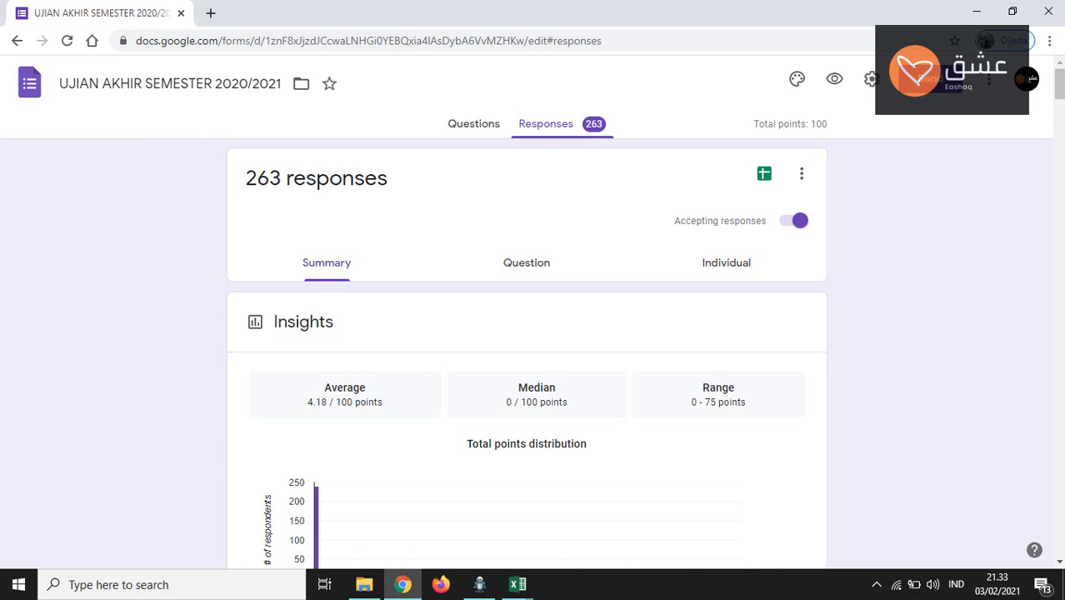
left_click(800, 220)
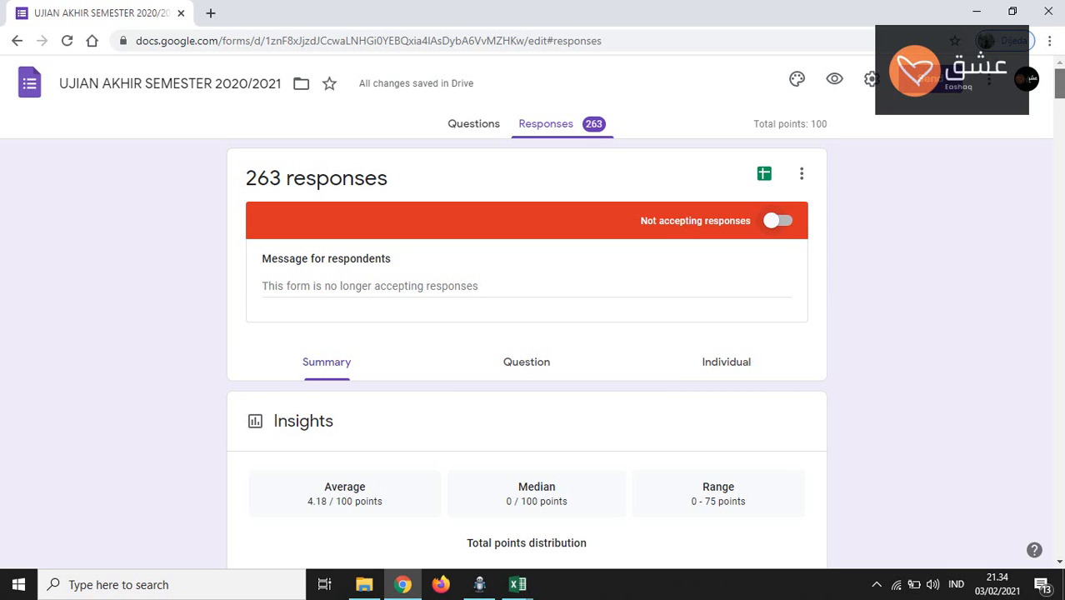
Step: Switch the responses to the per-question view and review the submitted NPM answers
scroll(527, 350, "down", 4)
left_click(526, 362)
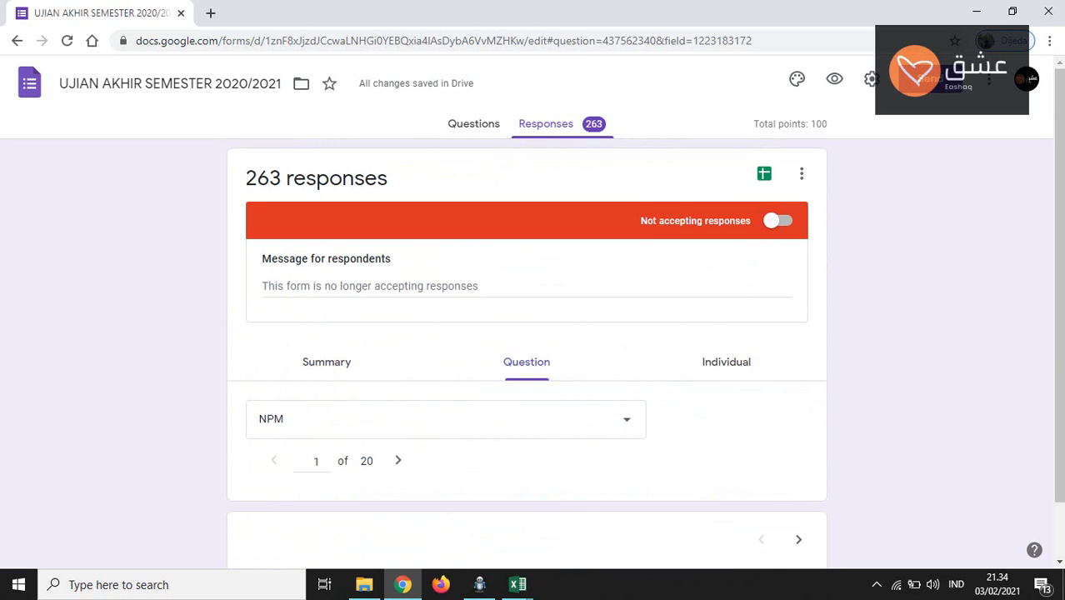
scroll(527, 350, "down", 10)
scroll(527, 350, "up", 10)
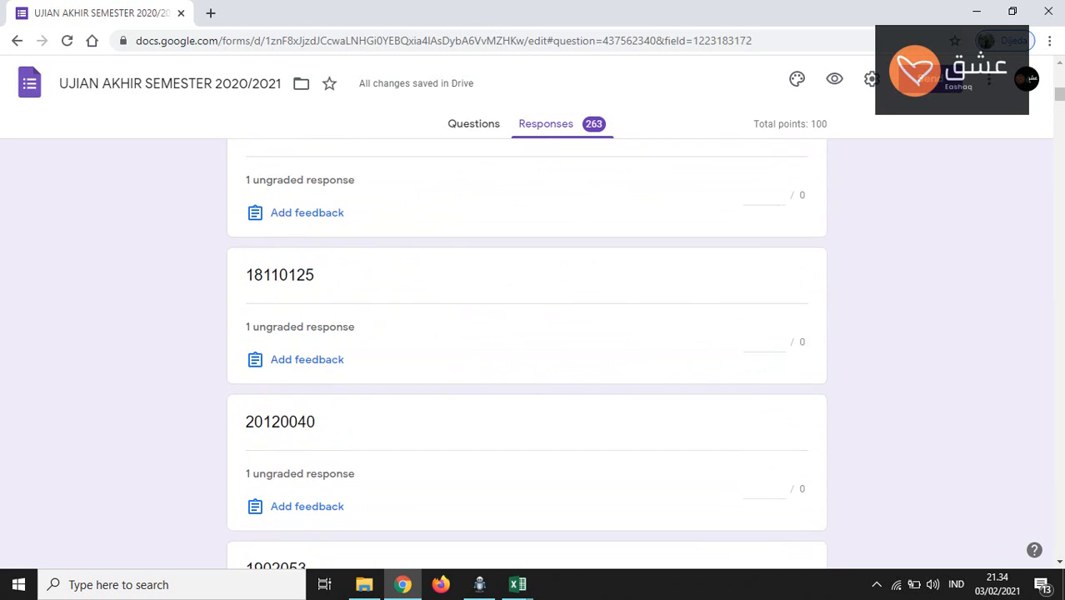
scroll(776, 483, "down", 5)
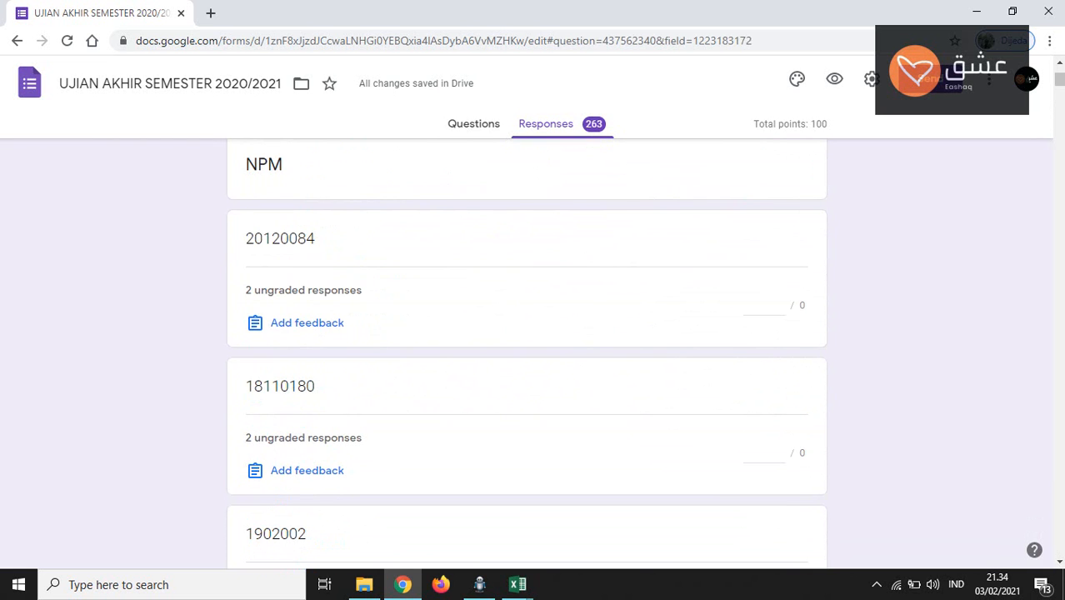
scroll(527, 350, "down", 5)
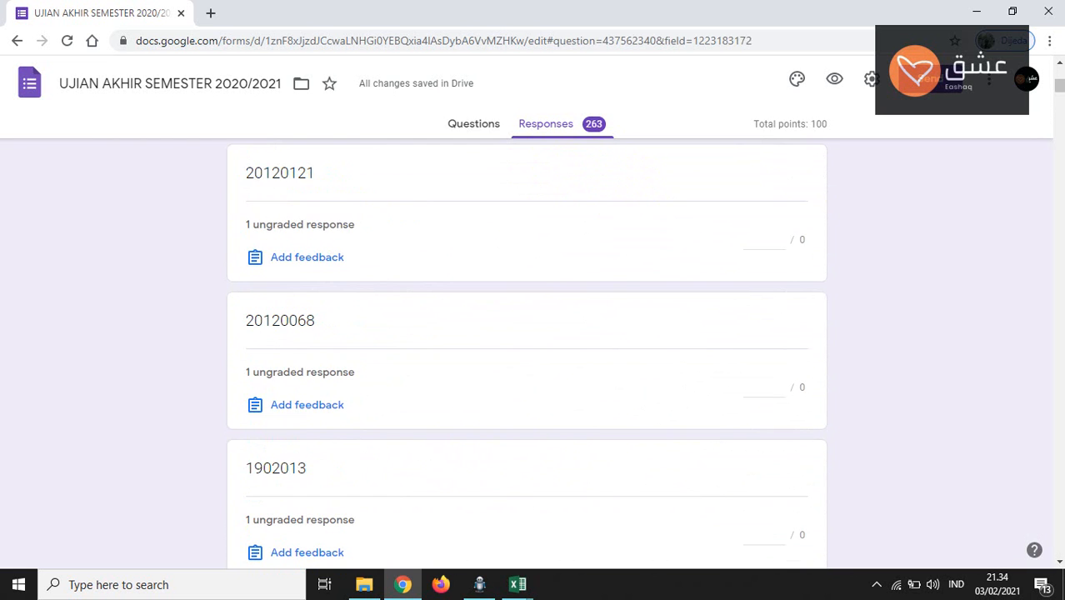
scroll(526, 350, "up", 10)
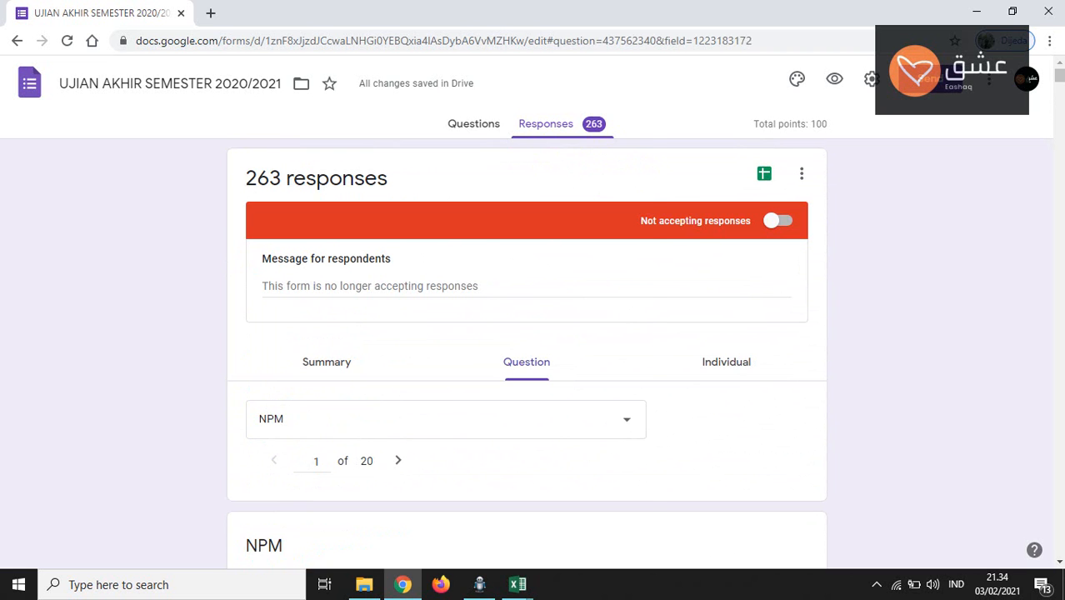
Step: Browse the list of form questions available in the per-question view, keeping NPM selected
left_click(583, 419)
left_click_drag(641, 363, 641, 519)
key("Escape")
Step: Show the responses individually and review the first respondent's submission, from the score through the NPM, Nama, Mata Kuliah and KRS answers
left_click(726, 362)
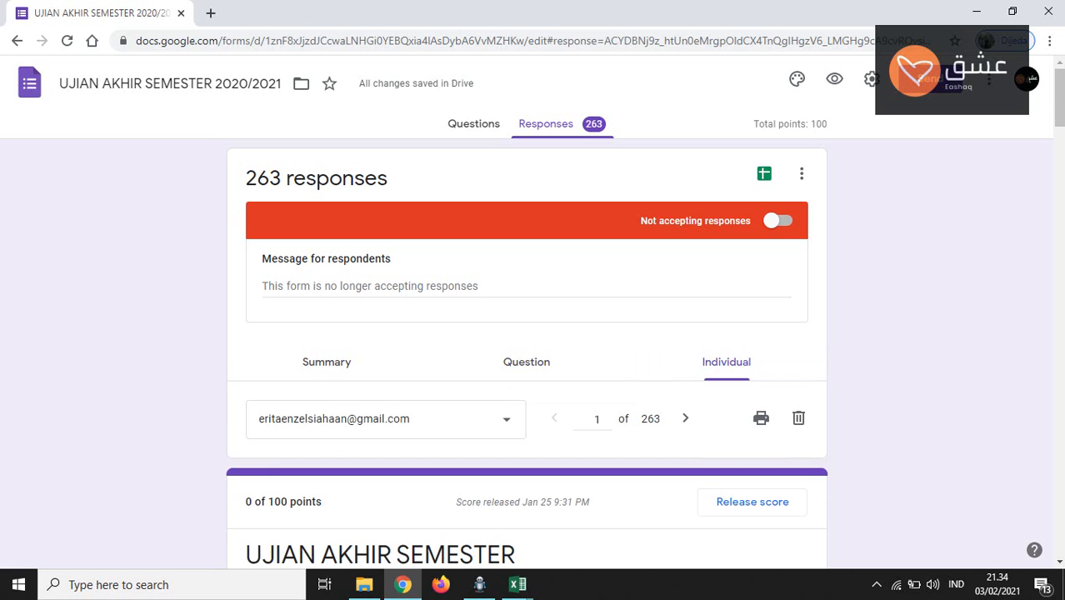
scroll(527, 355, "down", 3)
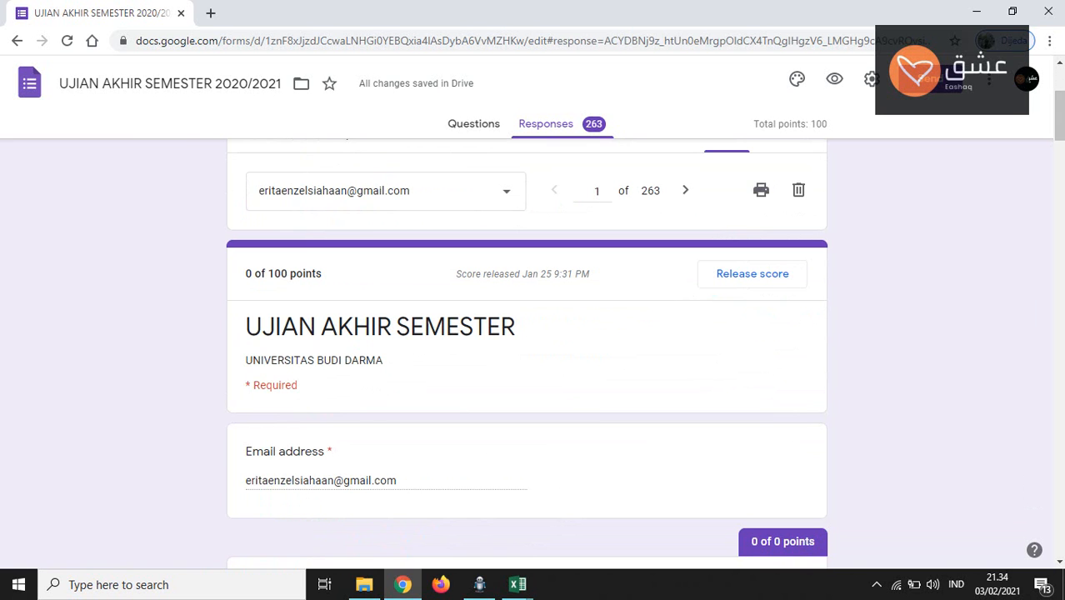
scroll(527, 350, "down", 2)
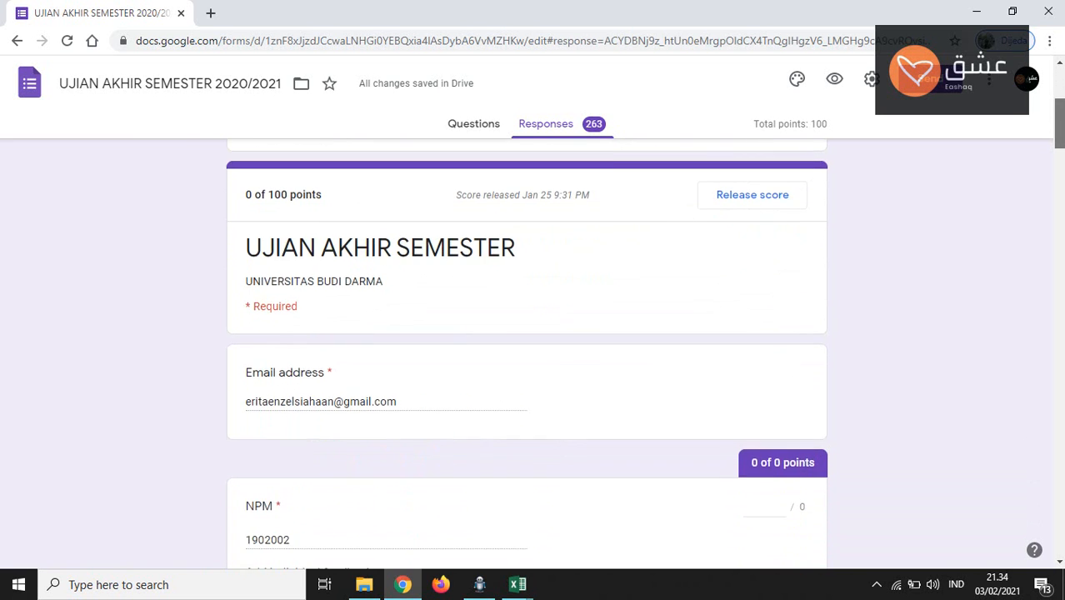
scroll(526, 350, "down", 4)
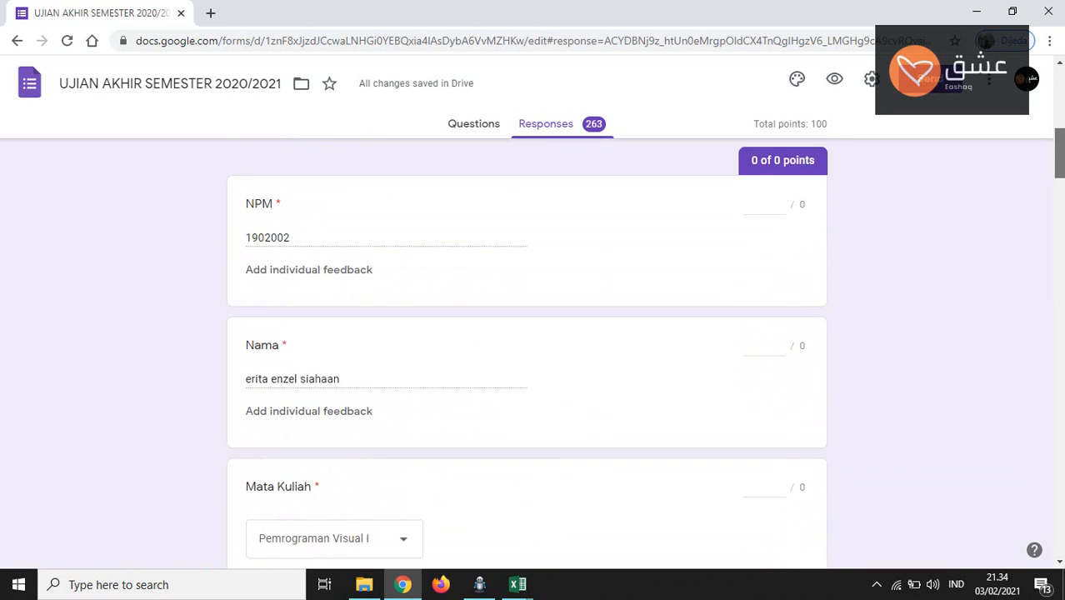
scroll(527, 350, "down", 3)
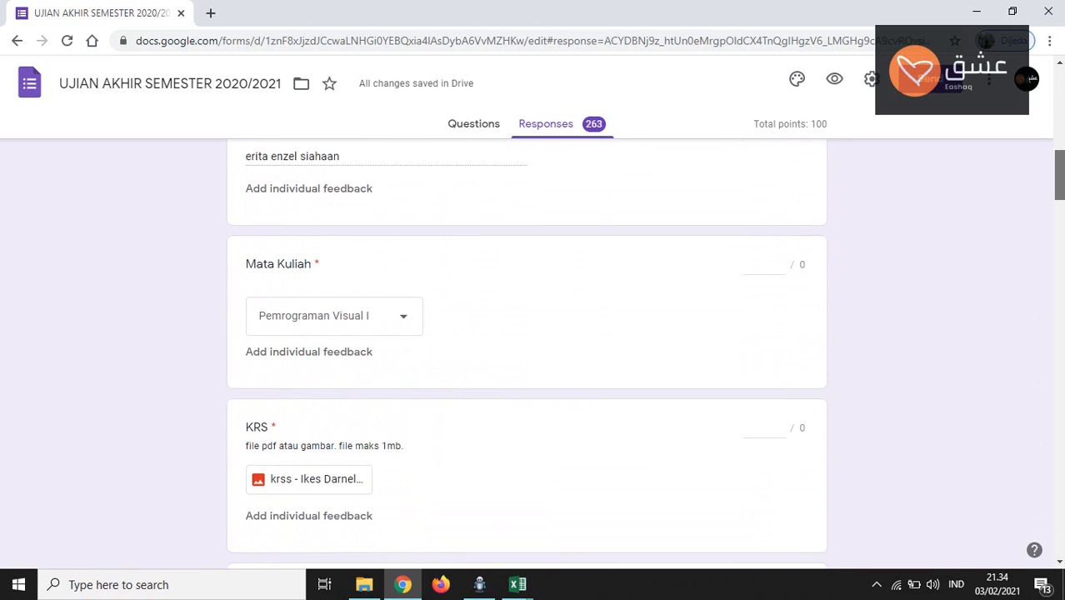
scroll(527, 350, "up", 10)
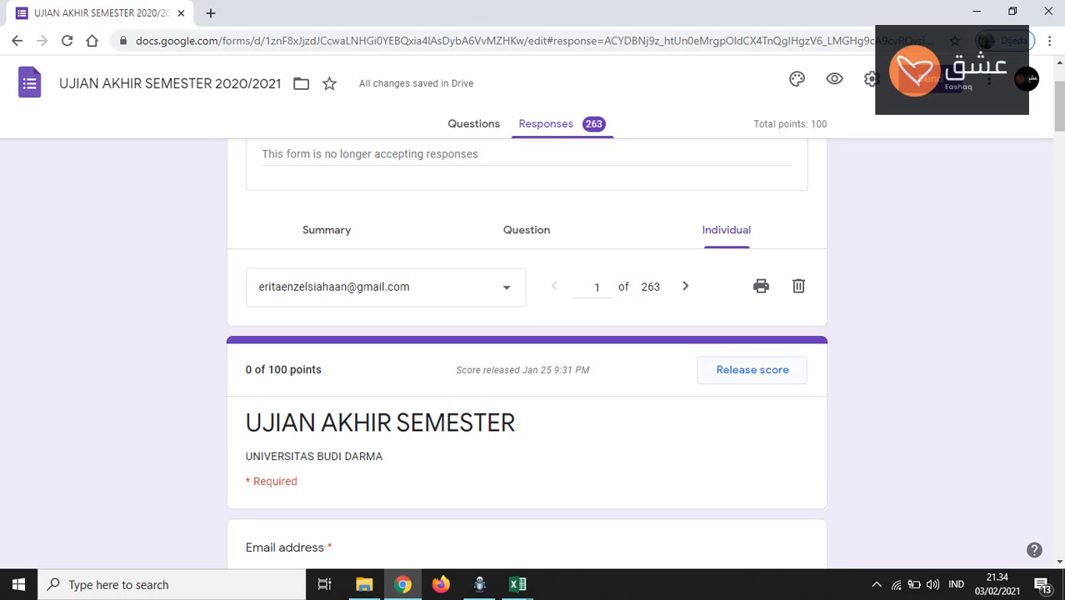
Step: Advance through the individual submissions one at a time to response 3
scroll(527, 350, "down", 1)
scroll(527, 351, "up", 2)
left_click(686, 311)
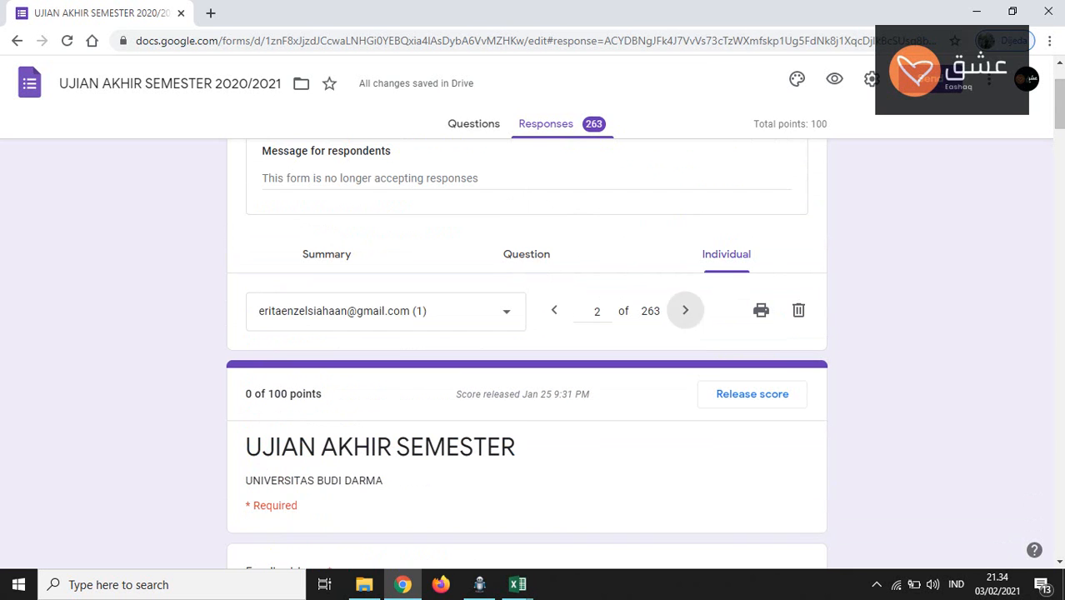
left_click(685, 310)
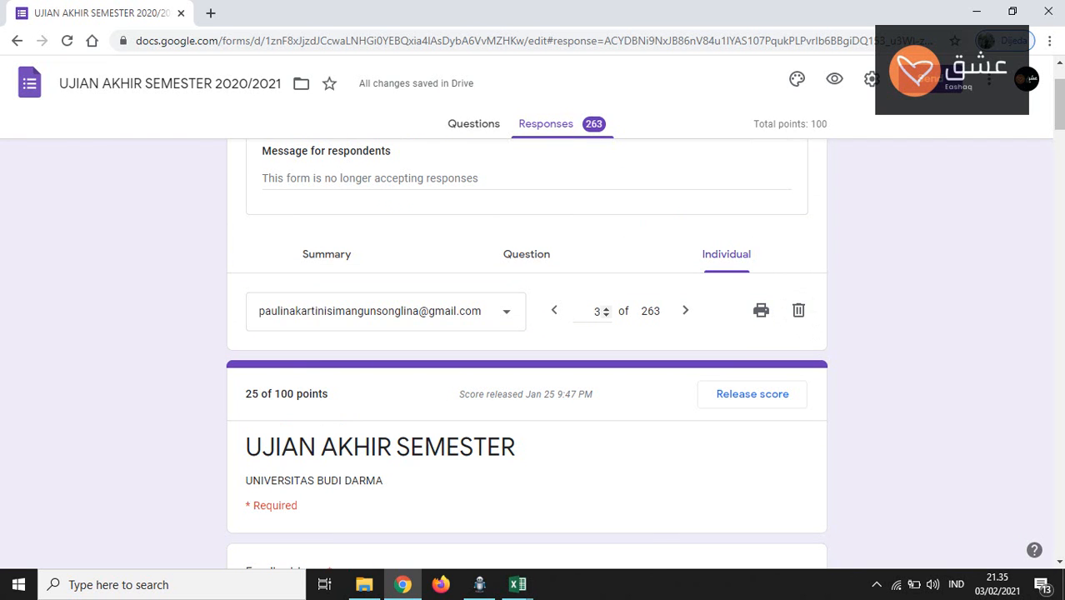
Step: Jump directly to individual response 64 and view response 62 after it
double_click(596, 311)
type("64")
key("Return")
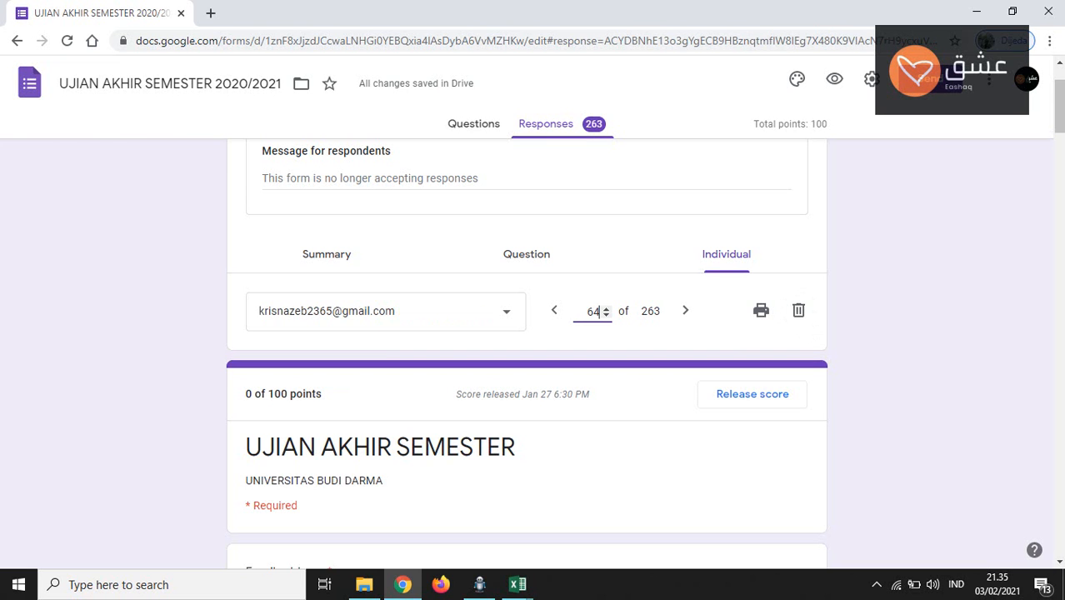
key("BackSpace")
type("2")
key("Return")
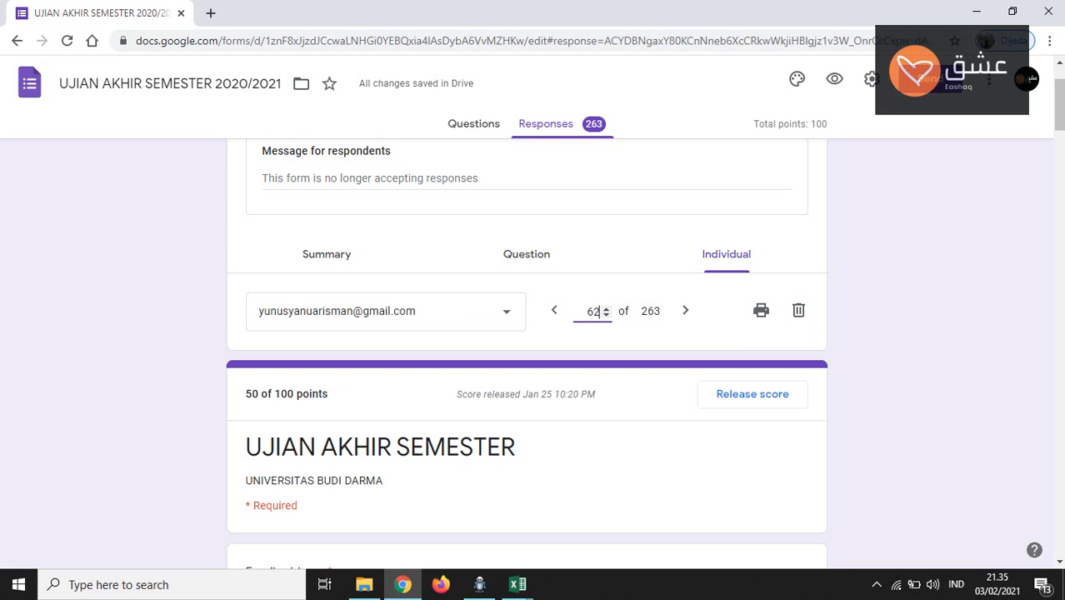
Step: Browse the list of respondents' e-mail addresses up to its first entry and back down to response 34
left_click(384, 311)
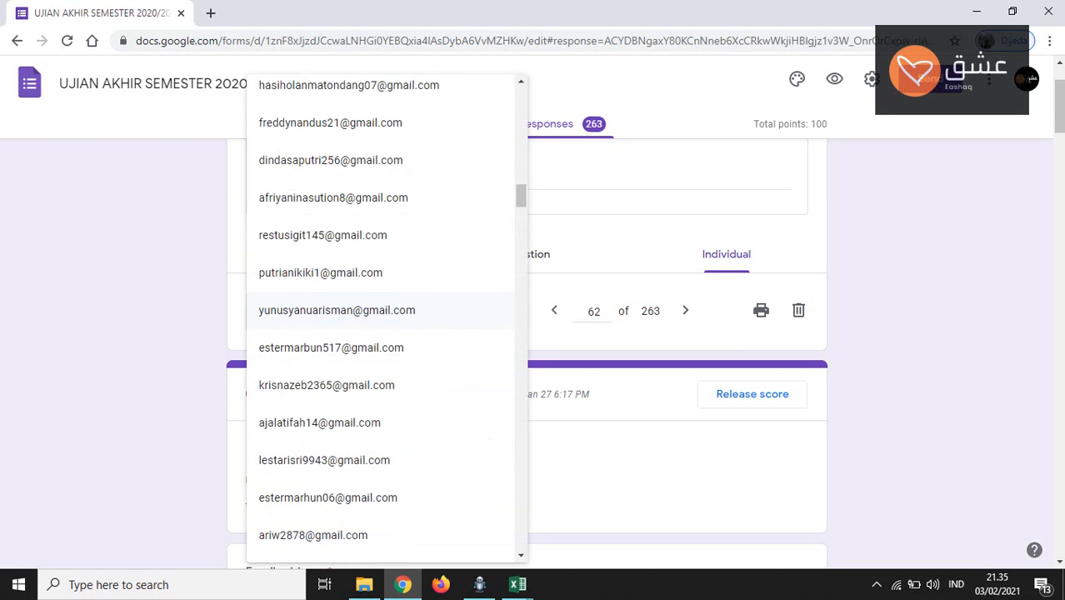
scroll(384, 236, "up", 2)
scroll(383, 317, "up", 10)
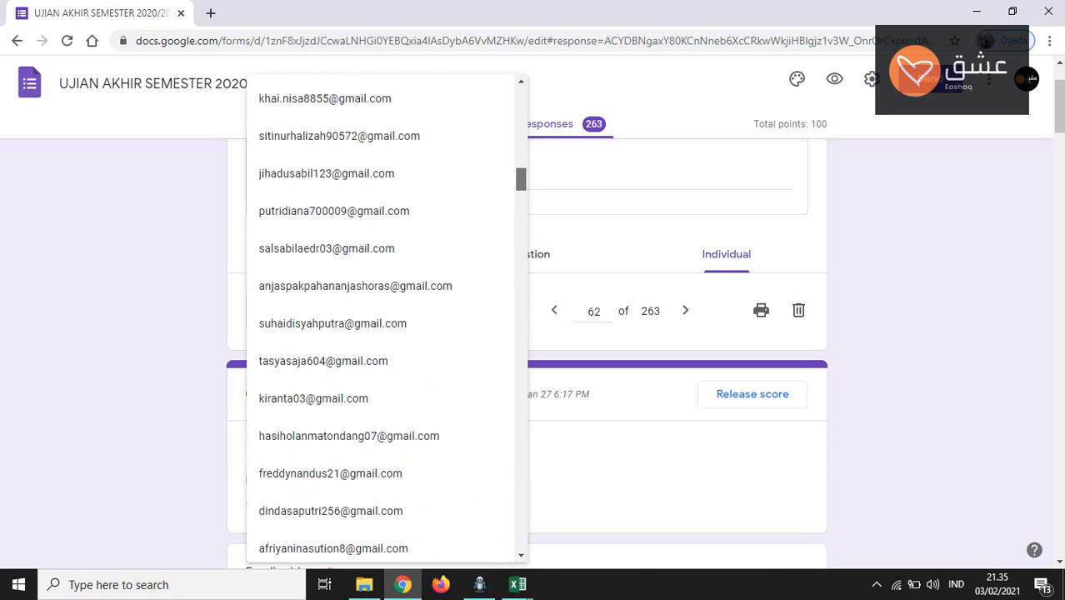
scroll(383, 316, "up", 10)
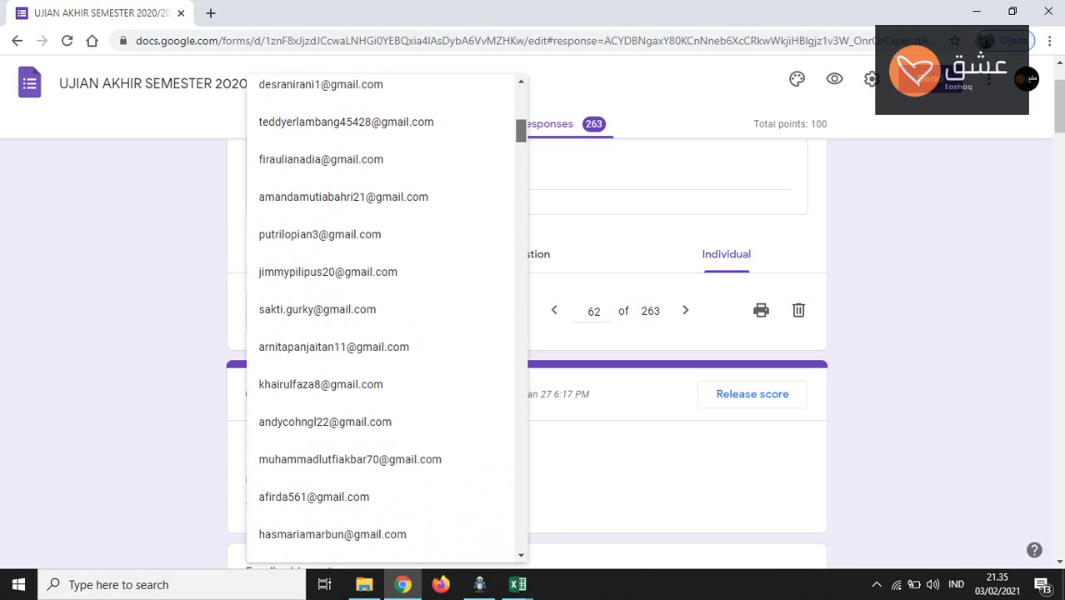
scroll(383, 317, "up", 2)
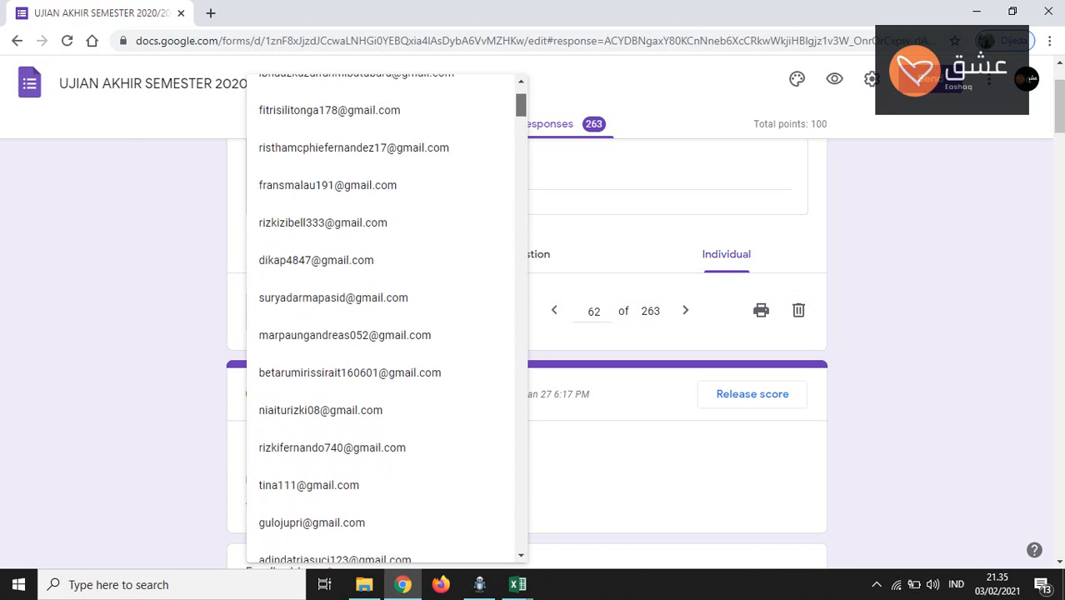
scroll(383, 317, "up", 1)
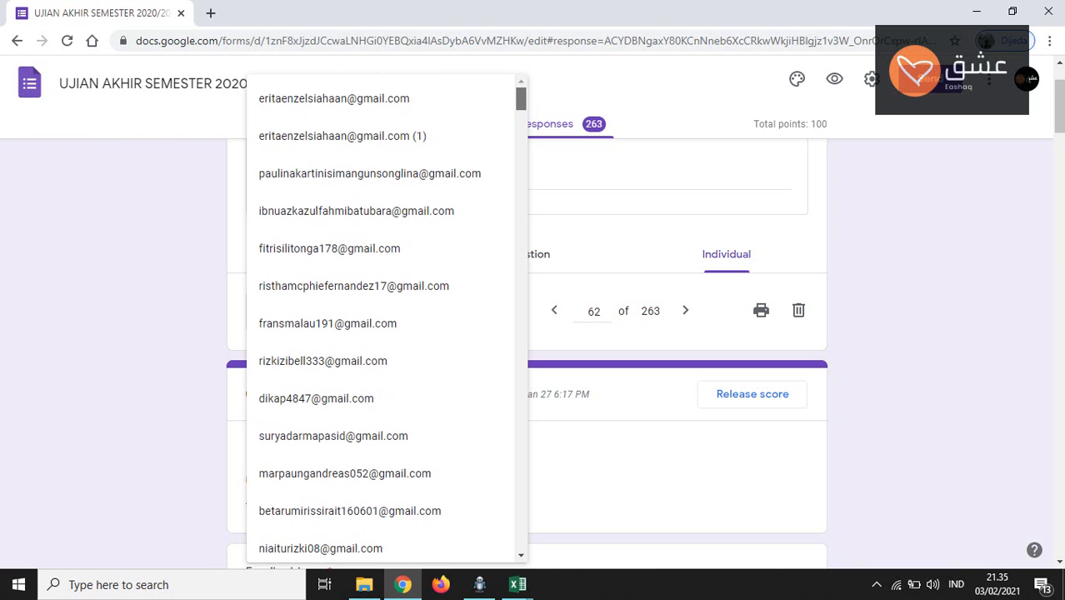
scroll(384, 316, "down", 13)
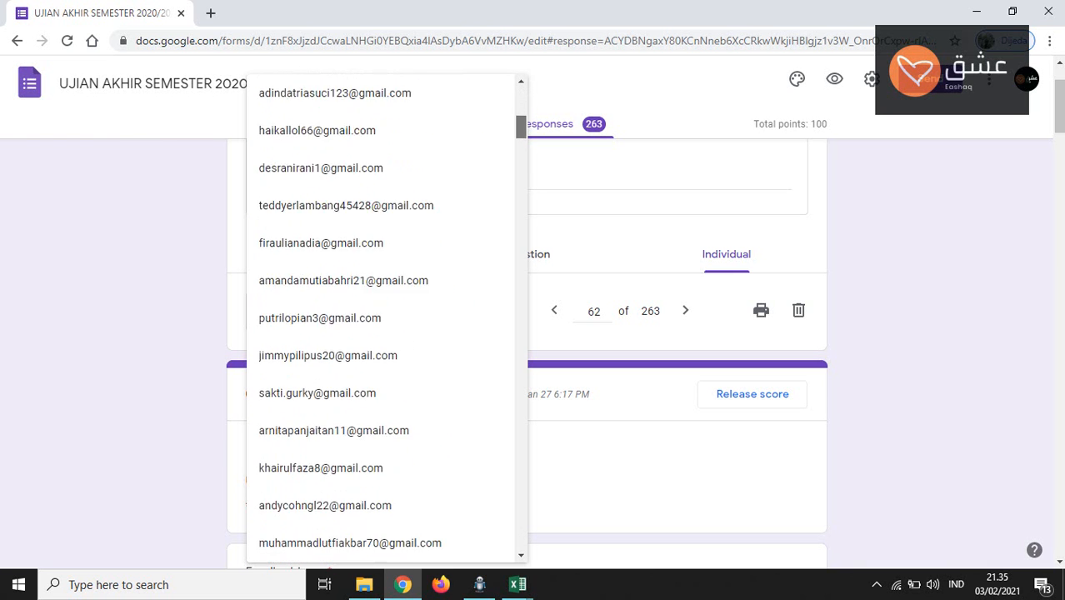
scroll(384, 317, "down", 1)
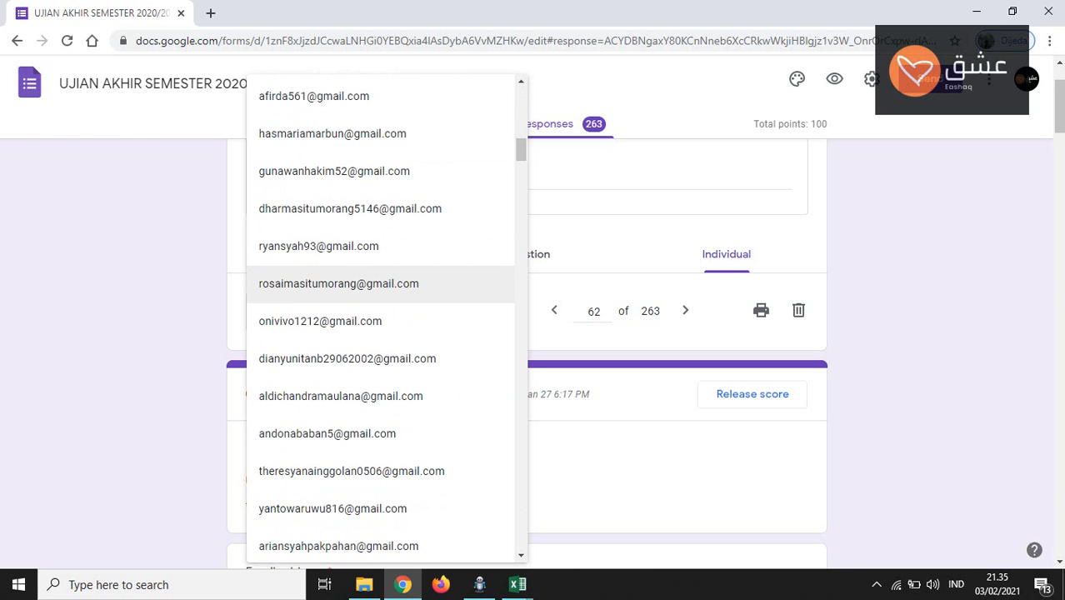
Step: Choose the respondent of individual response 34 and permanently delete that response, checking the response count
left_click(334, 246)
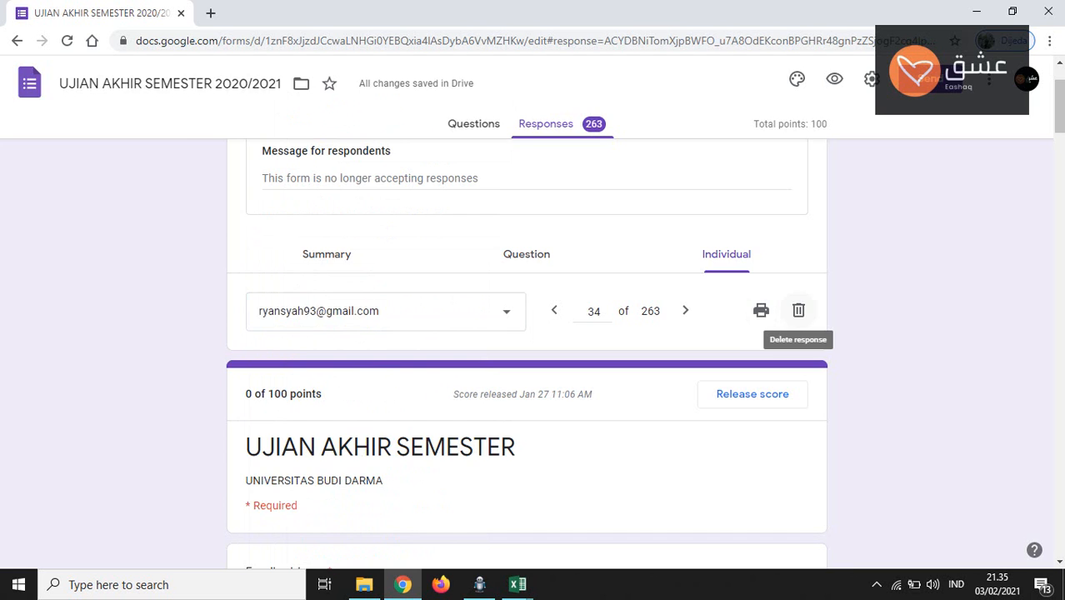
left_click(799, 310)
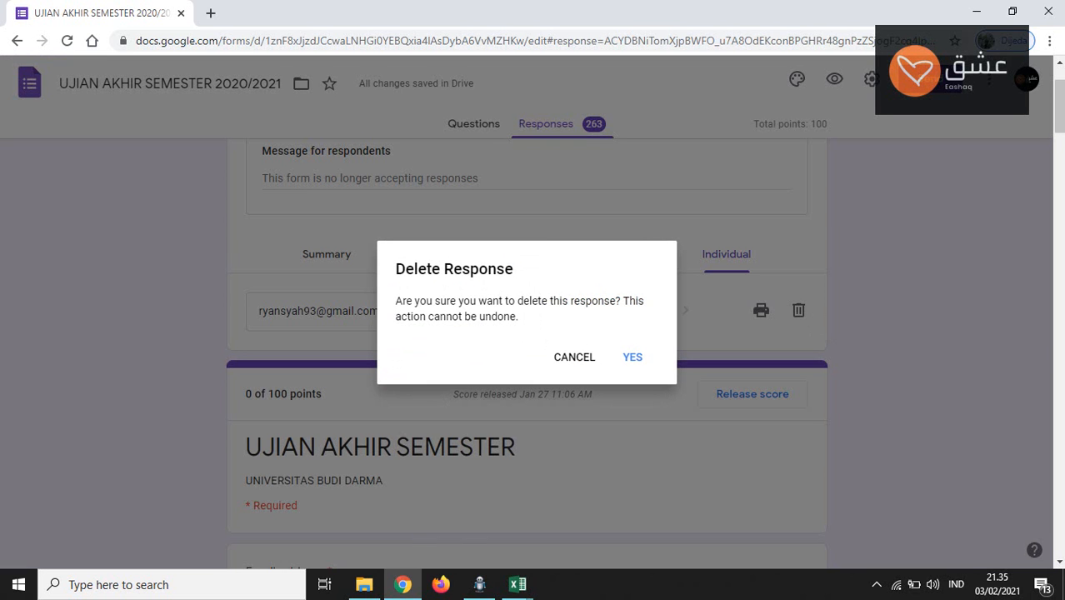
left_click(633, 357)
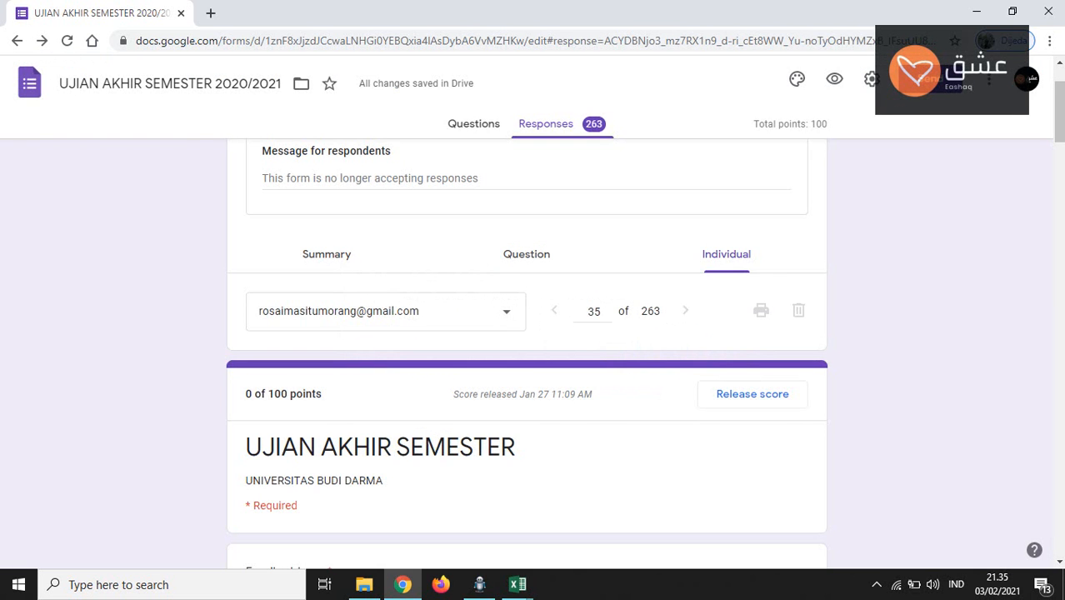
left_click_drag(662, 311, 655, 311)
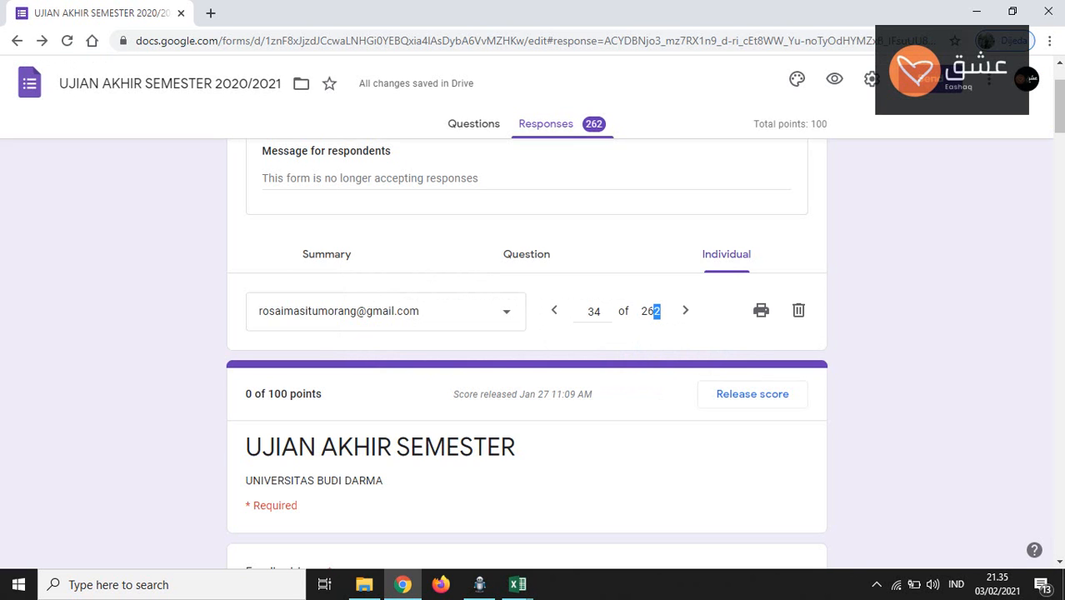
left_click(658, 311)
Step: Display the additional response options, such as downloading, printing and deleting all responses
left_click_drag(1059, 108, 1058, 109)
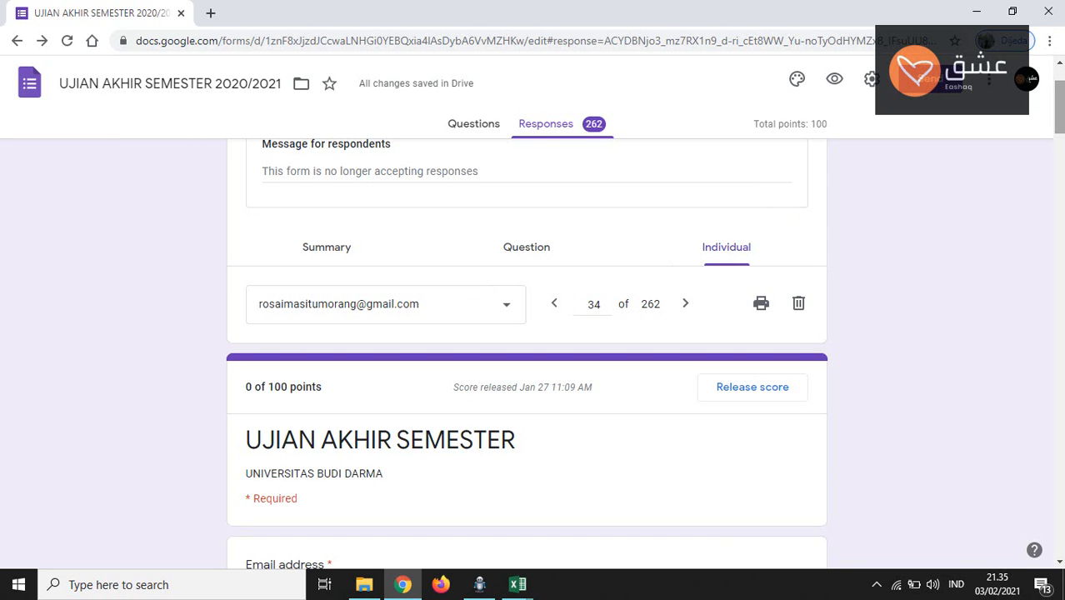
scroll(1059, 109, "up", 2)
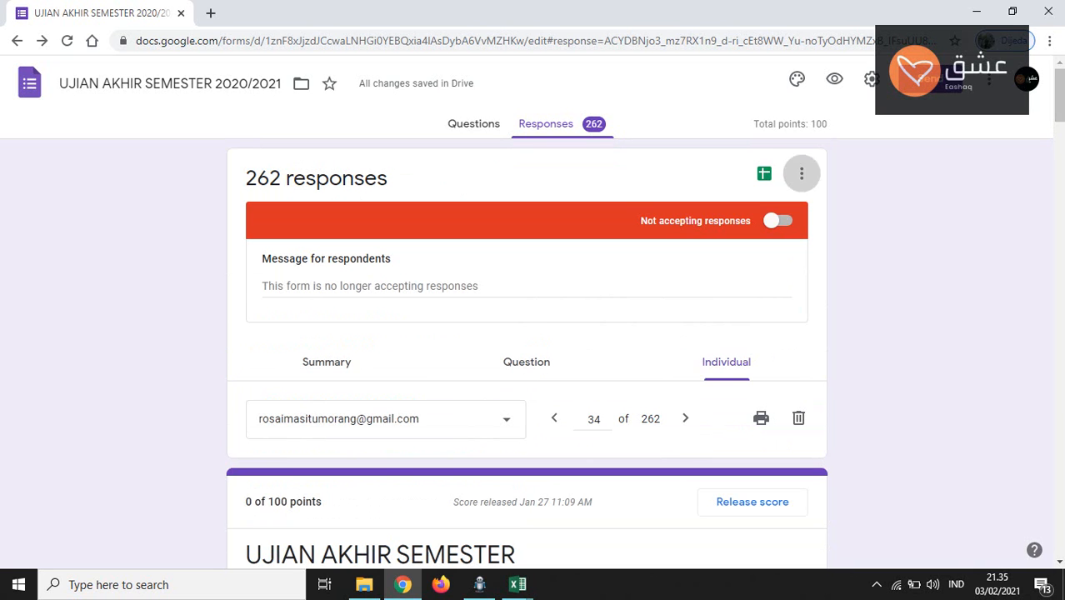
left_click(802, 173)
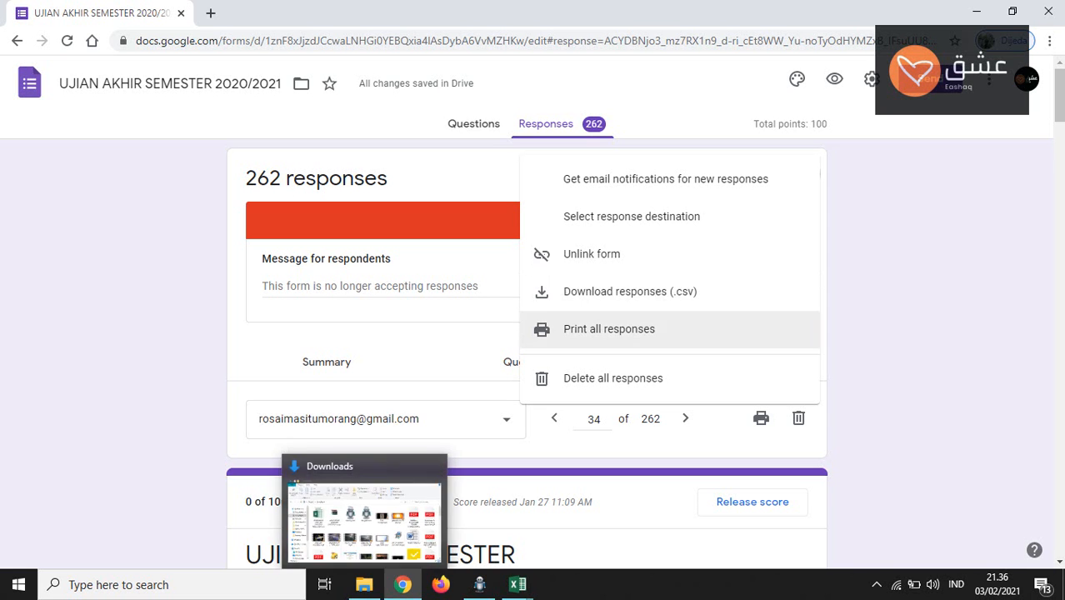
Step: Switch to File Explorer's Downloads folder, inspect 2021.csv inside the UJIAN AKHIR SEMESTER 2020_2021.csv.zip archive, and close the archive
left_click(365, 585)
left_click(266, 212)
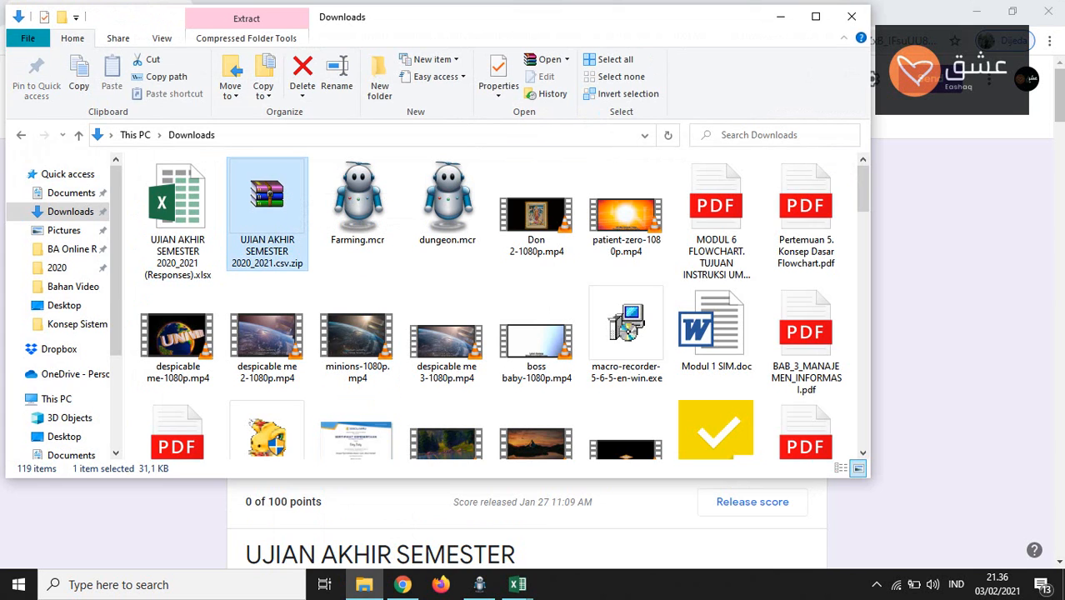
key("Return")
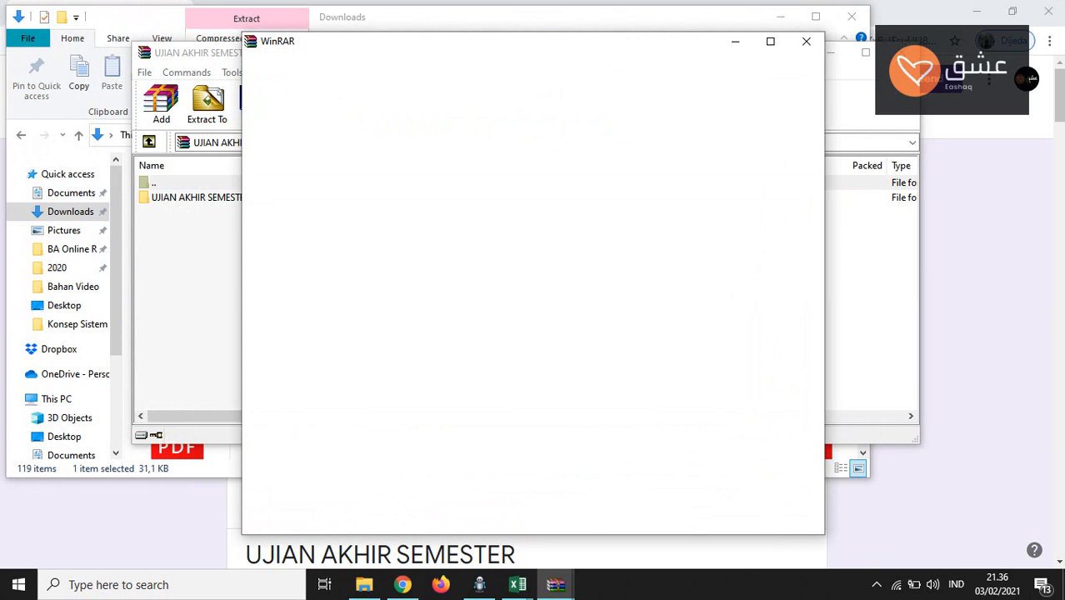
left_click(807, 42)
double_click(196, 197)
left_click(185, 198)
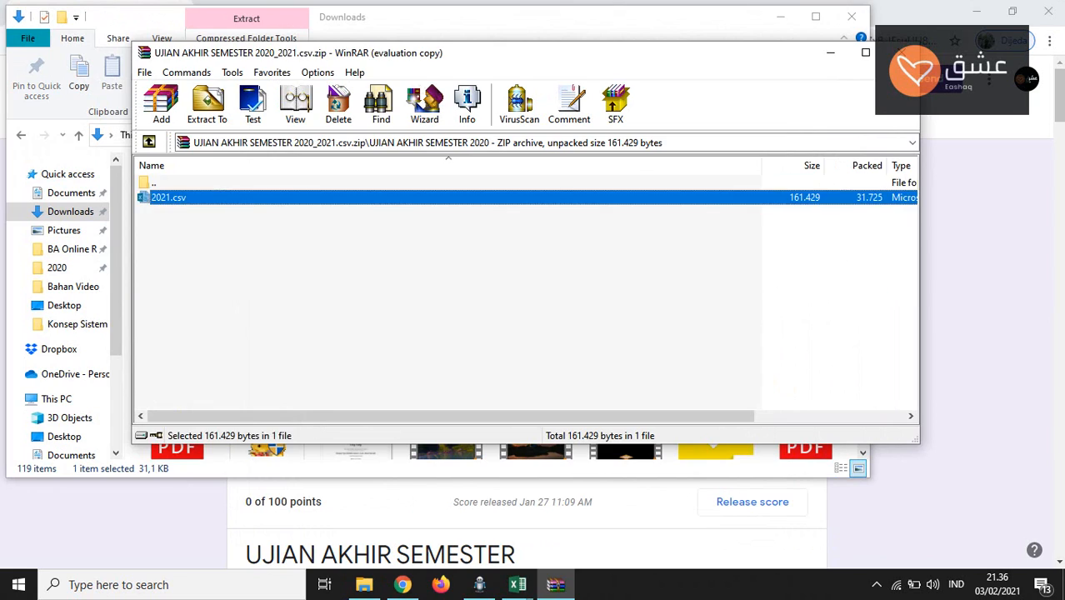
left_click(901, 52)
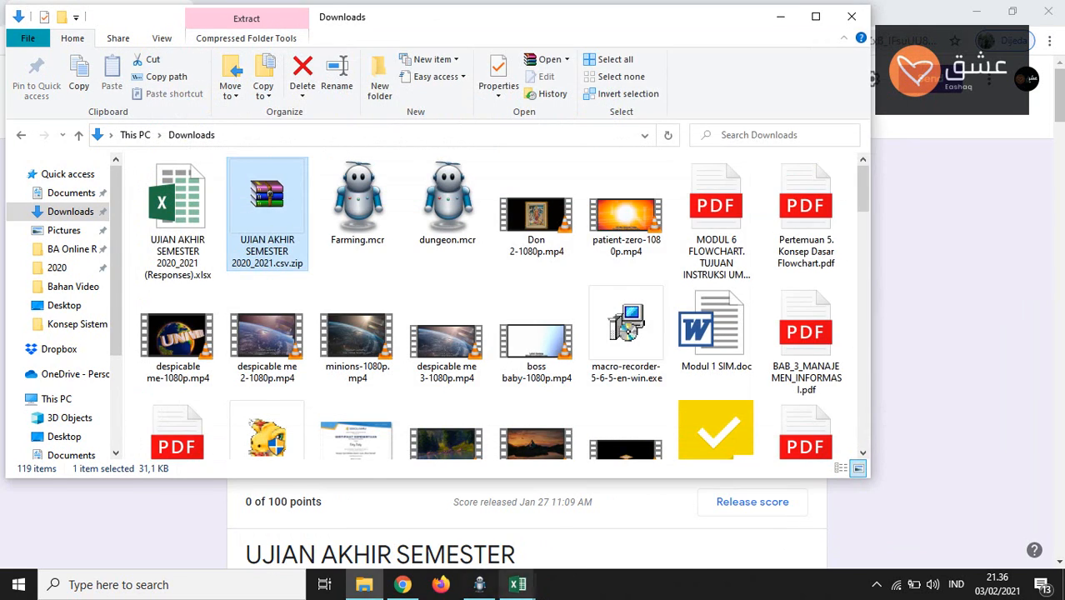
Step: Switch to 2021.csv in Excel and examine how its data fills the block A1:F8
left_click(518, 584)
left_click(433, 512)
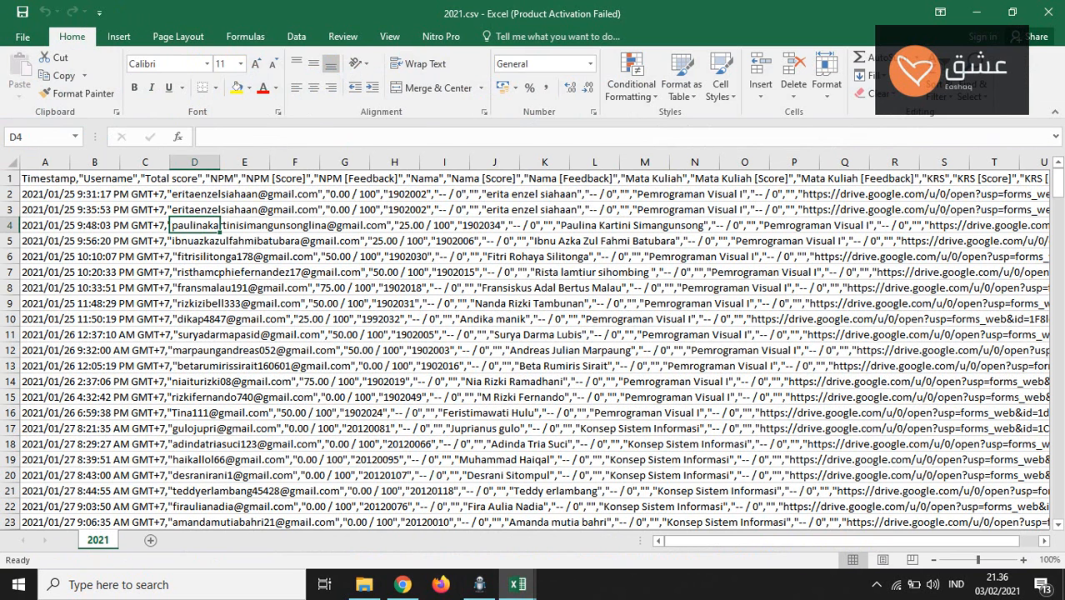
left_click_drag(45, 179, 295, 288)
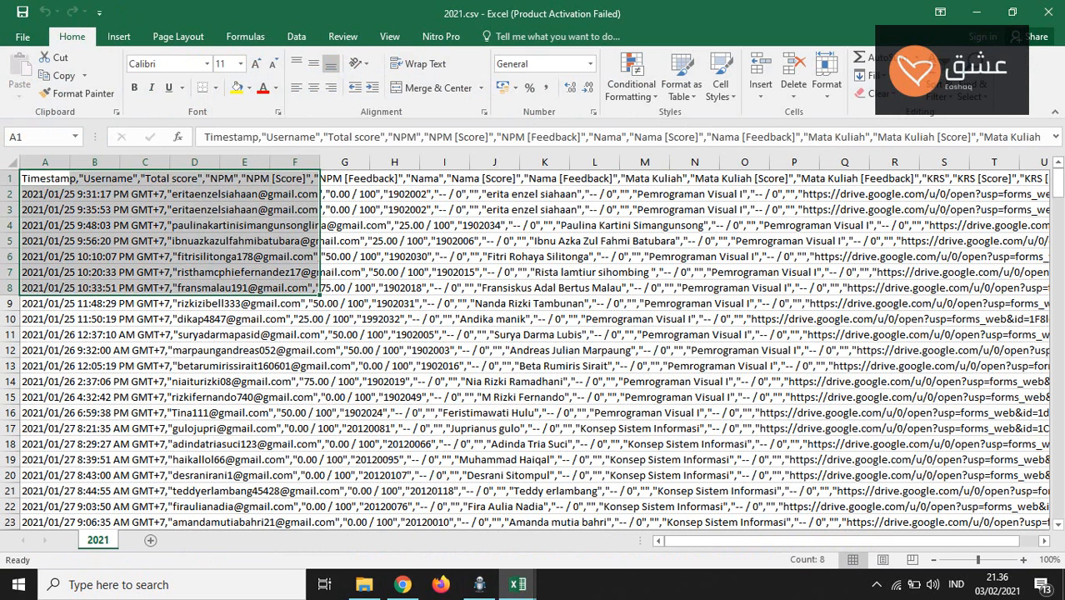
left_click(394, 320)
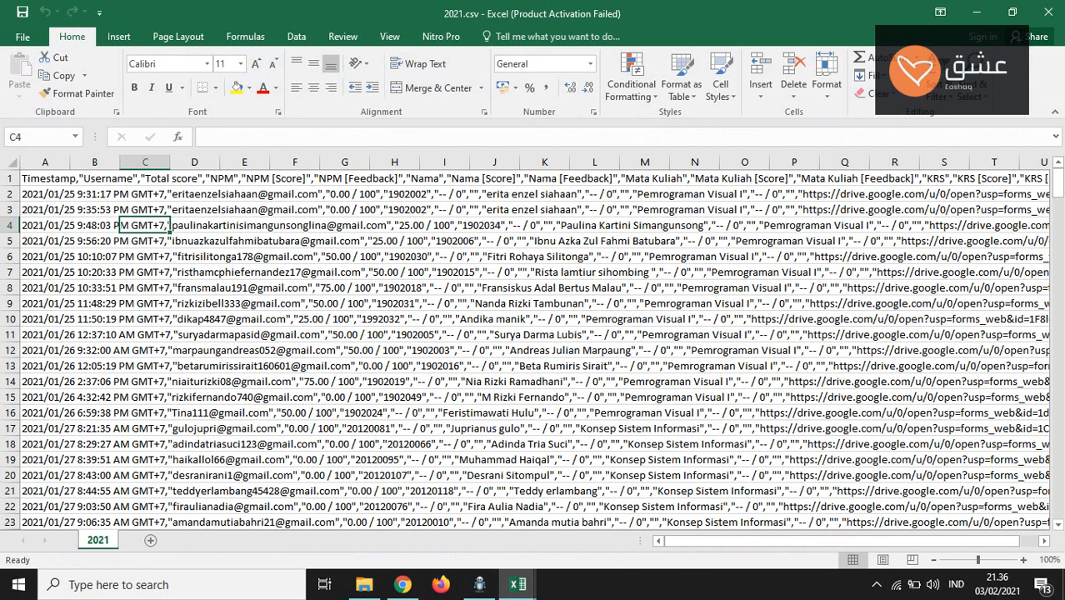
Step: Examine how the Timestamp header and the first response run across the boundary between columns A and B
left_click(71, 193)
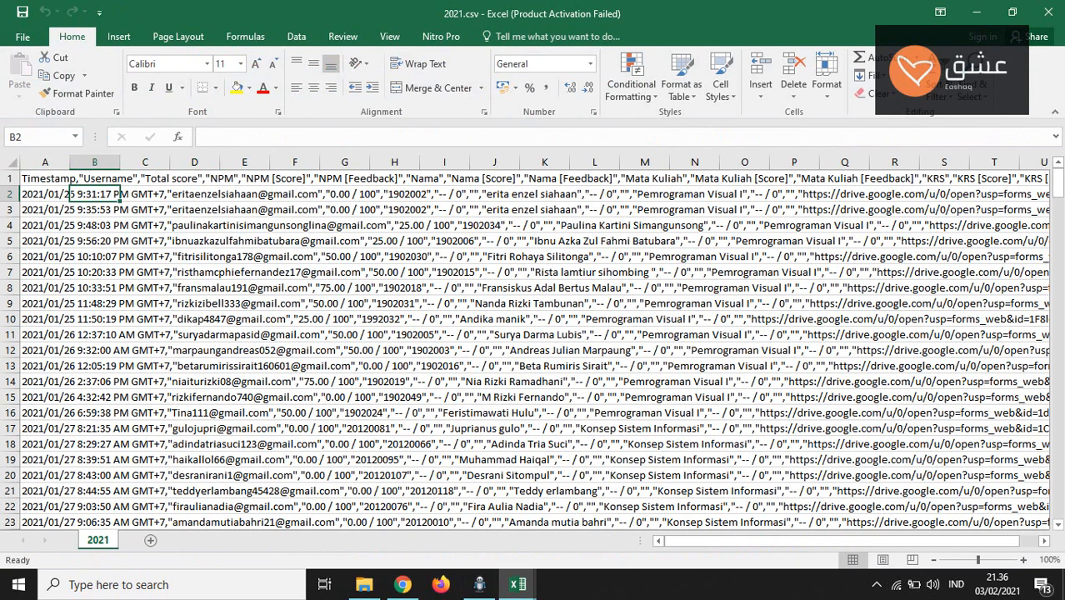
left_click(72, 179)
left_click(72, 193)
left_click(71, 178)
left_click(71, 193)
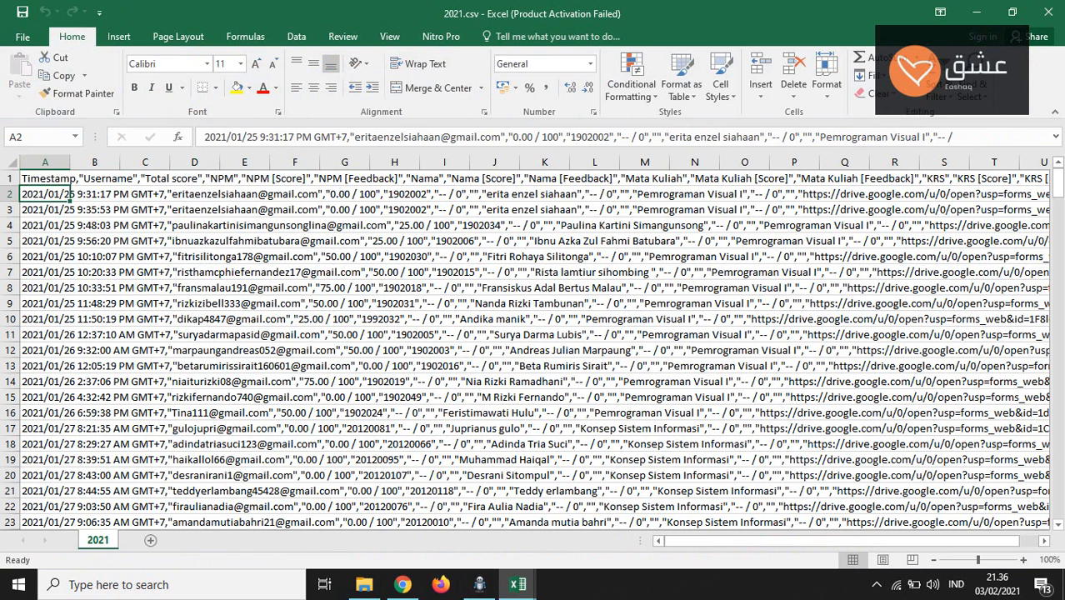
left_click(72, 179)
left_click(73, 179)
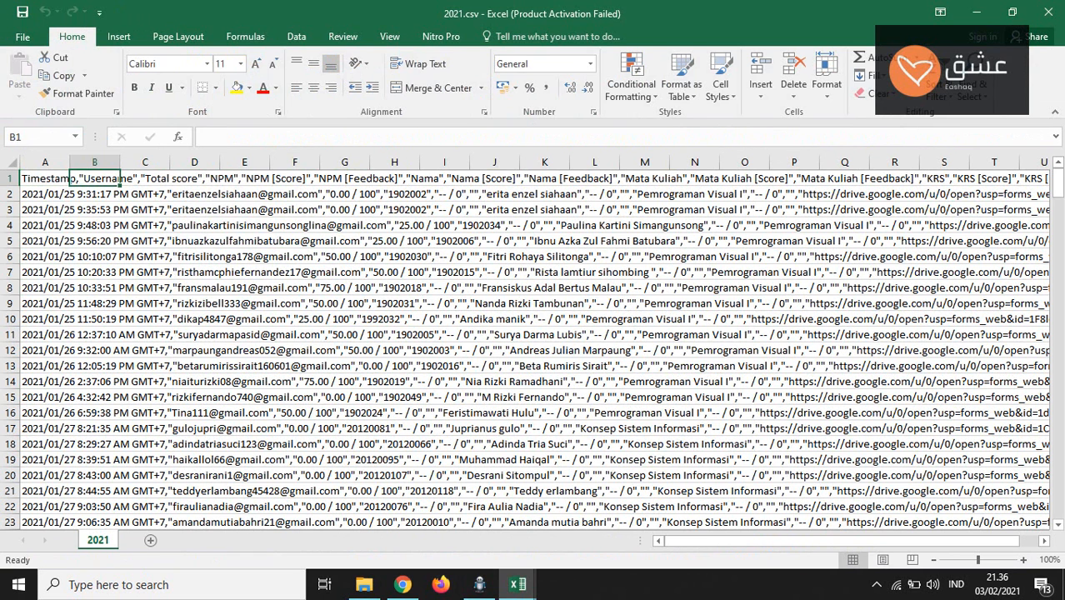
Step: Inspect individual cells in columns E to H, down to row 12, for separately stored response values
left_click(244, 178)
left_click(294, 179)
left_click(294, 225)
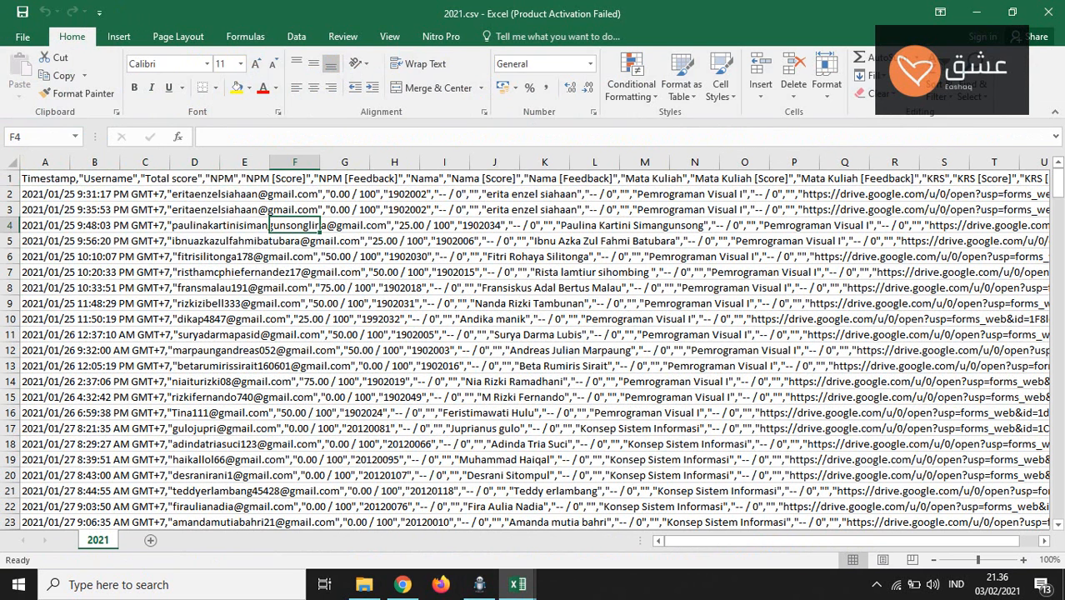
left_click(344, 288)
left_click(395, 350)
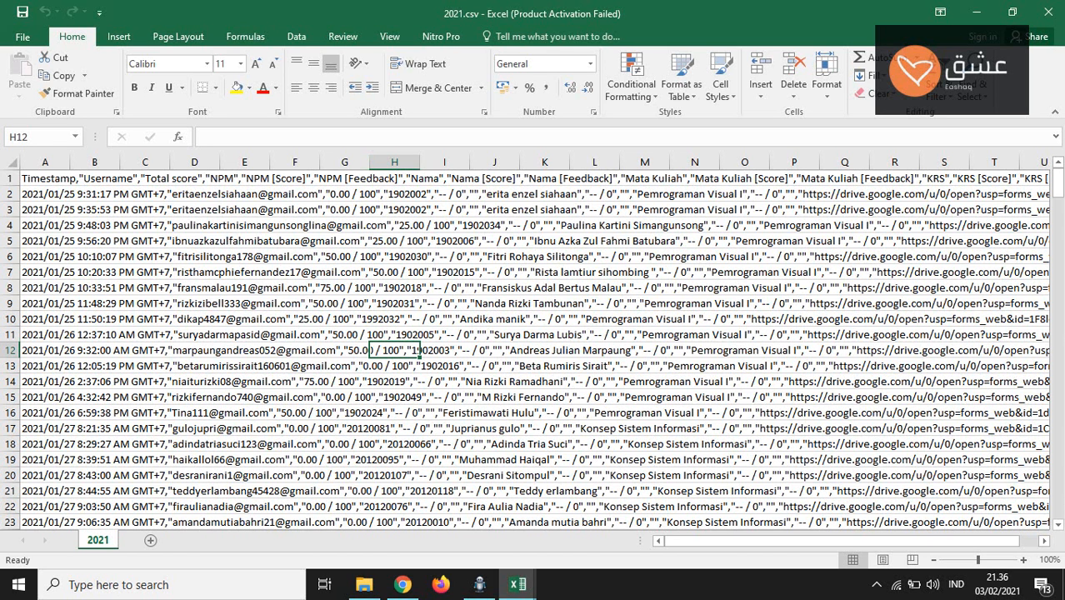
left_click(344, 319)
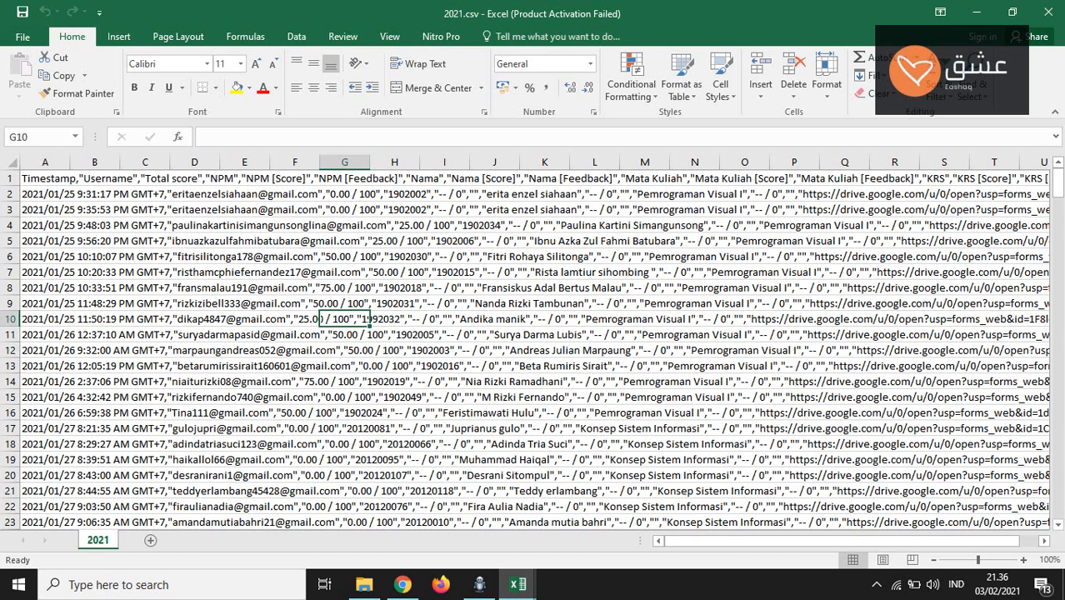
Step: Compare the stored contents of cells G10 and A10 in the CSV sheet
left_click(250, 136)
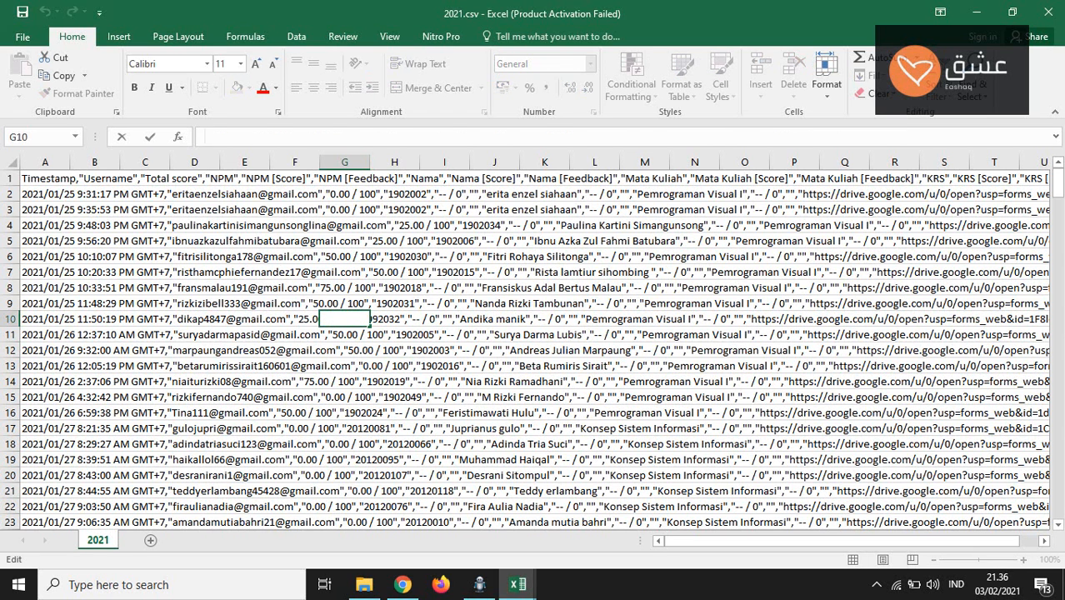
left_click(45, 319)
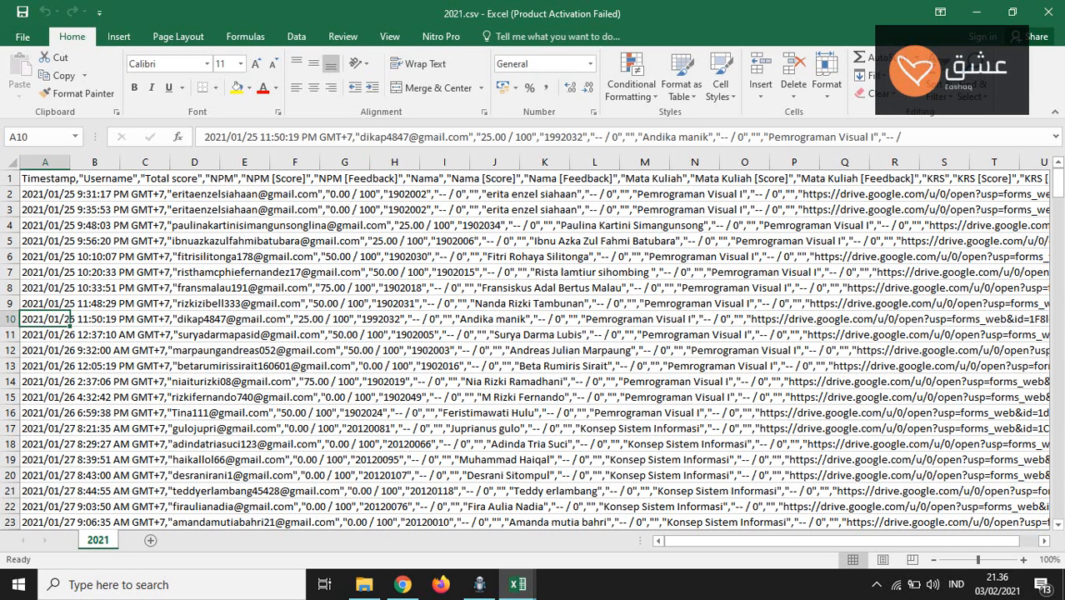
left_click_drag(259, 137, 903, 136)
left_click(903, 137)
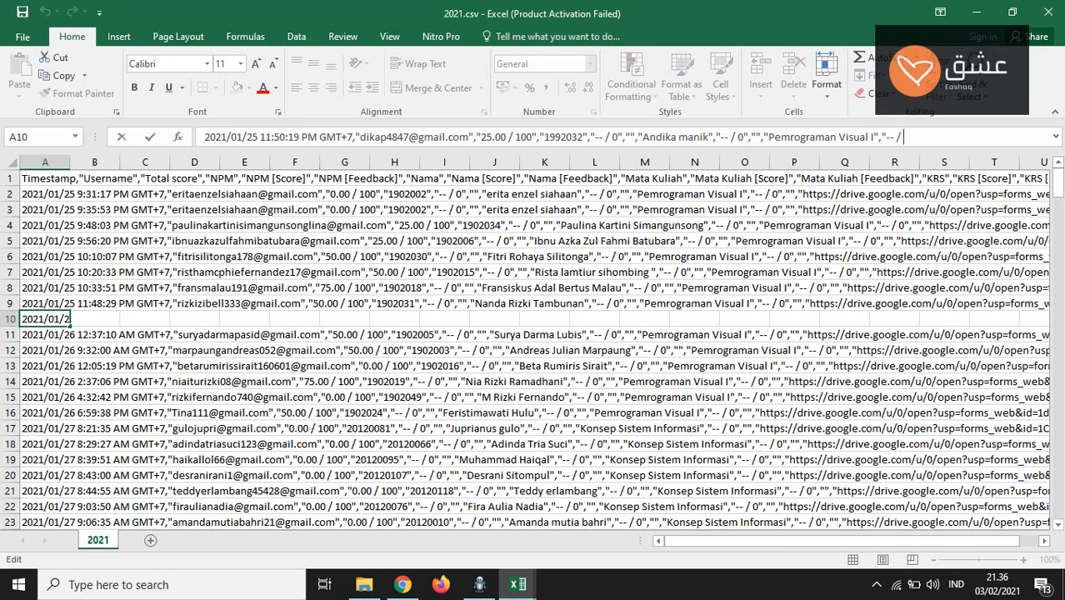
left_click(444, 288)
Step: Check further cells in columns E to G between rows 10 and 14 of the CSV sheet
left_click(344, 382)
left_click(295, 366)
left_click(295, 334)
left_click_drag(1059, 182, 1032, 250)
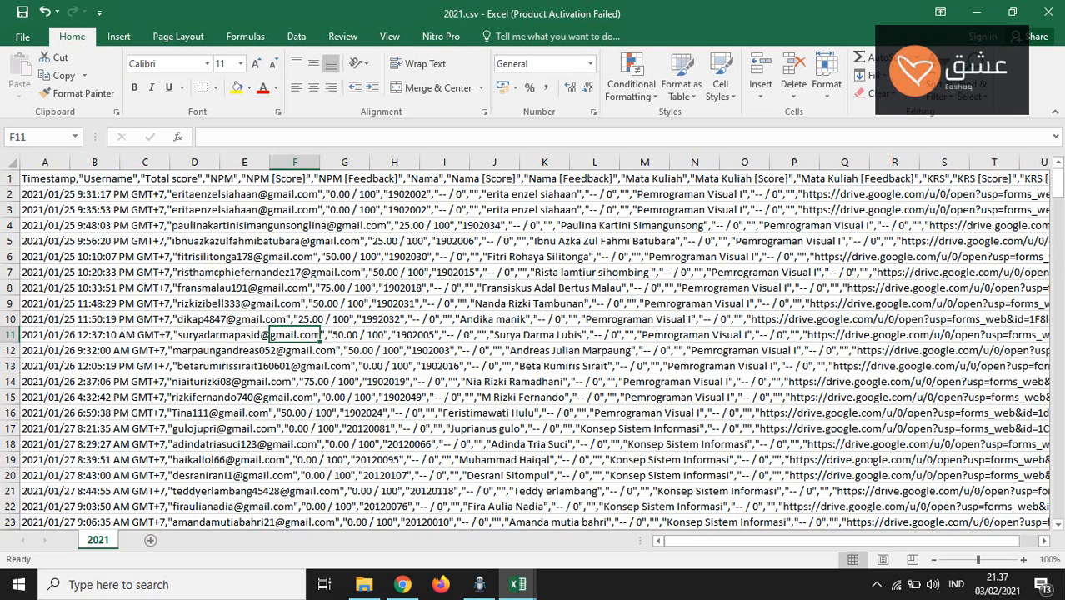
left_click(242, 319)
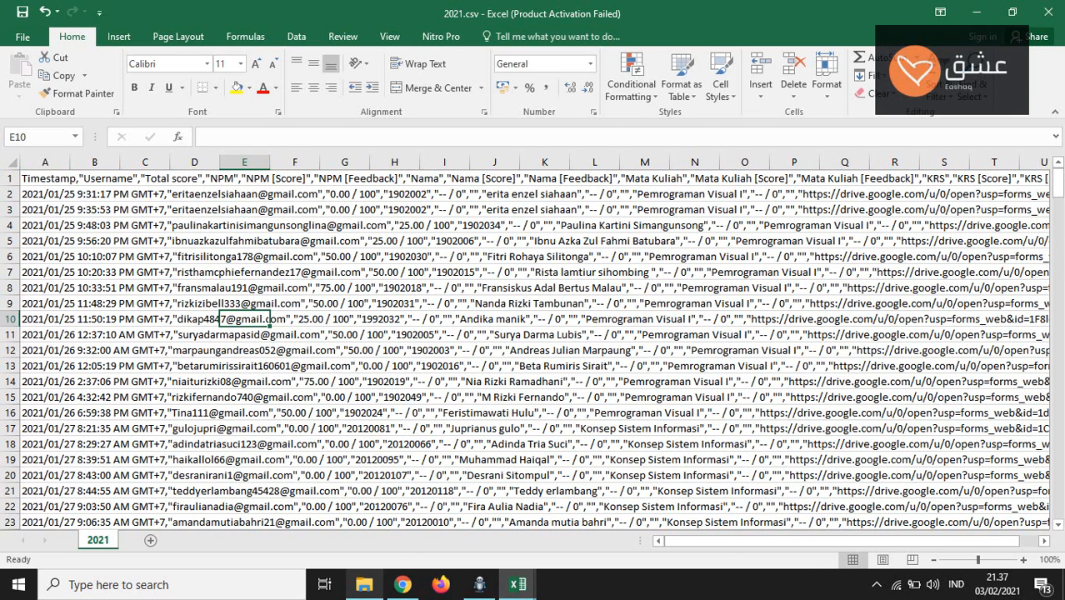
Step: Switch back to the form in Chrome and open its linked responses spreadsheet in Google Sheets
left_click(403, 584)
key("Escape")
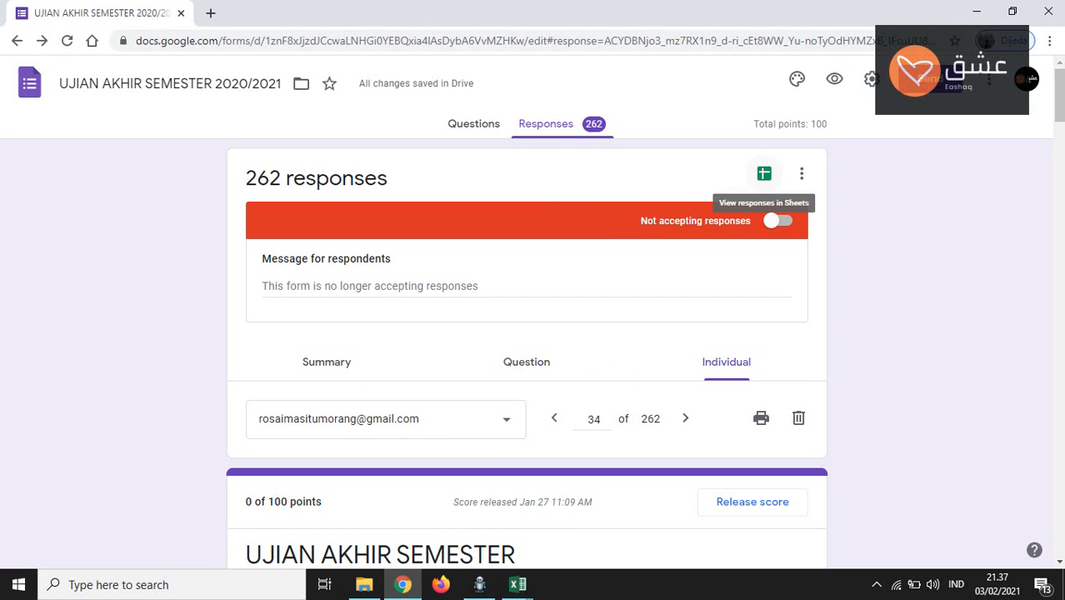
left_click(764, 173)
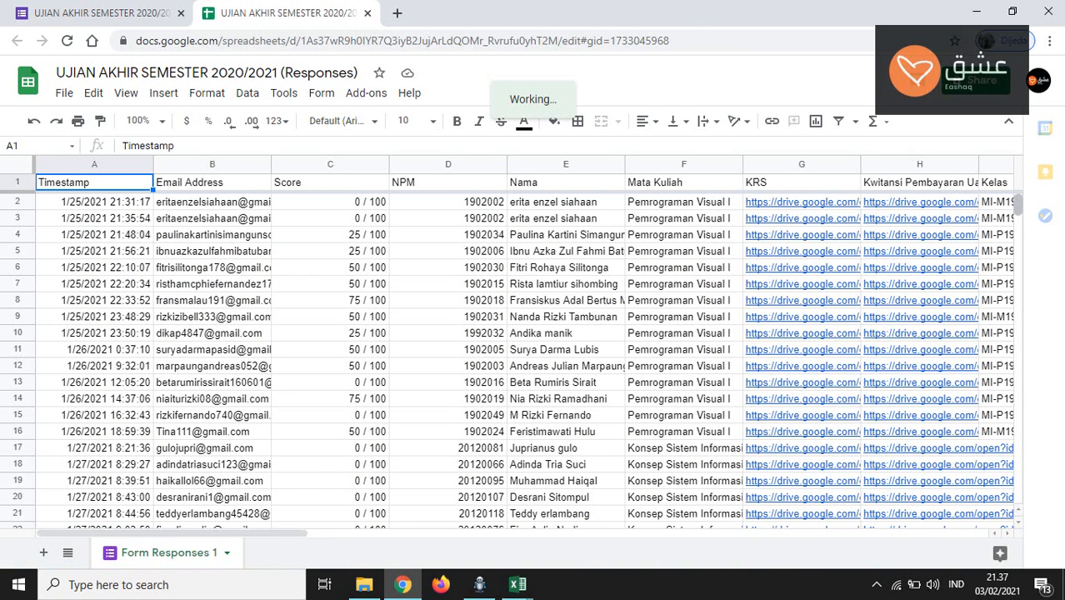
Step: Browse the Form Responses 1 sheet past row 100 and return to its first rows
scroll(526, 359, "down", 6)
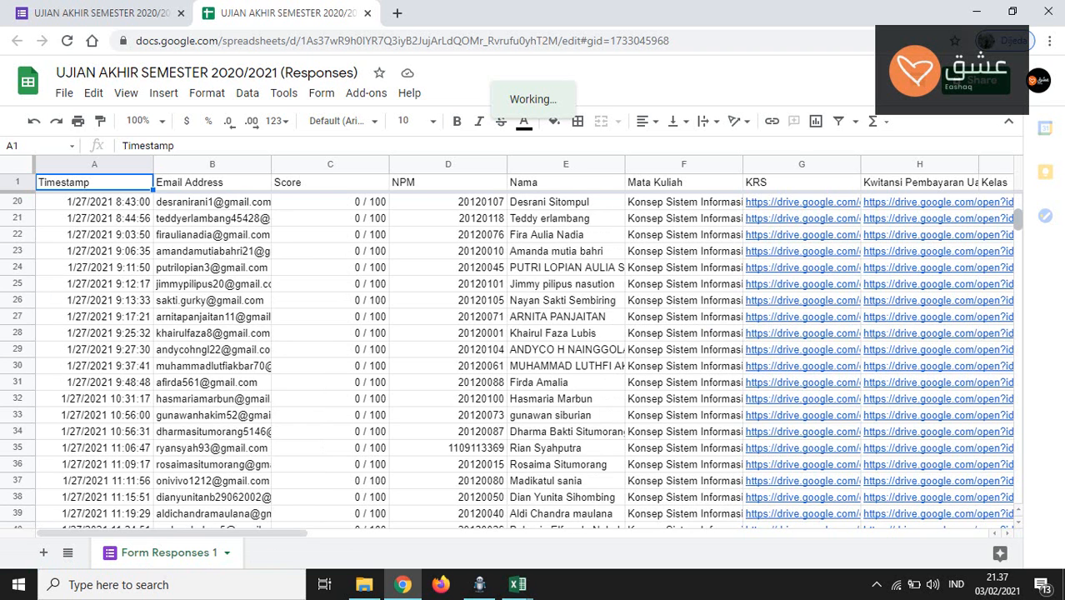
scroll(526, 358, "down", 7)
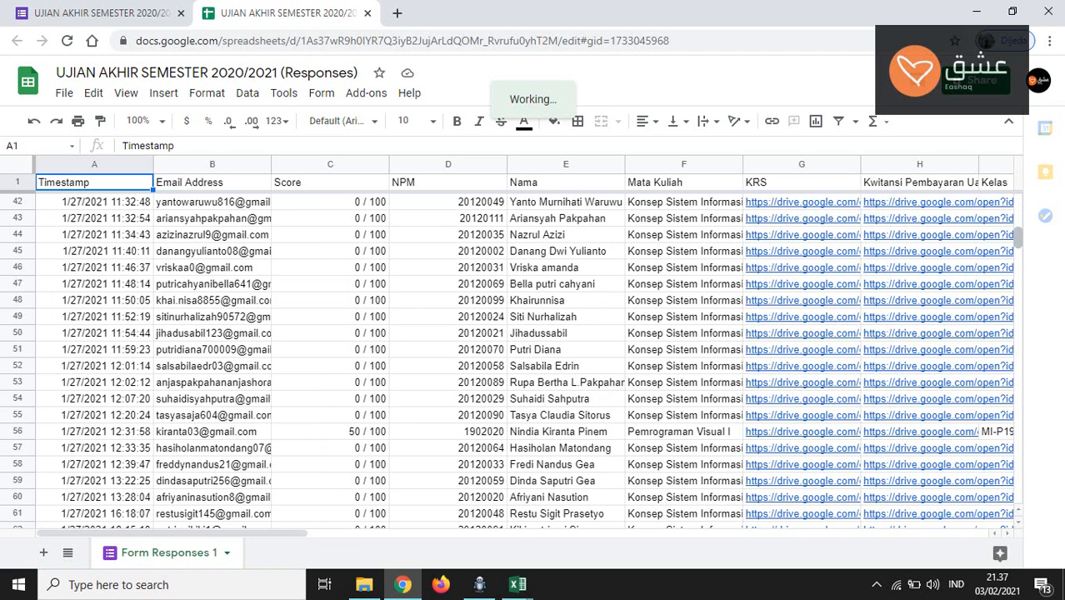
scroll(525, 358, "down", 12)
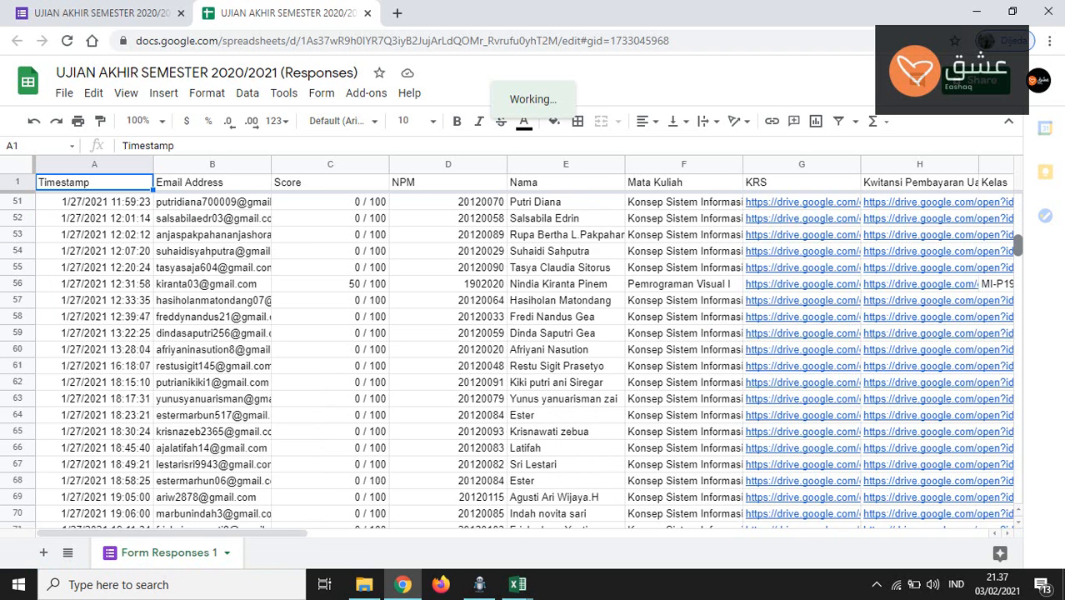
scroll(525, 358, "down", 4)
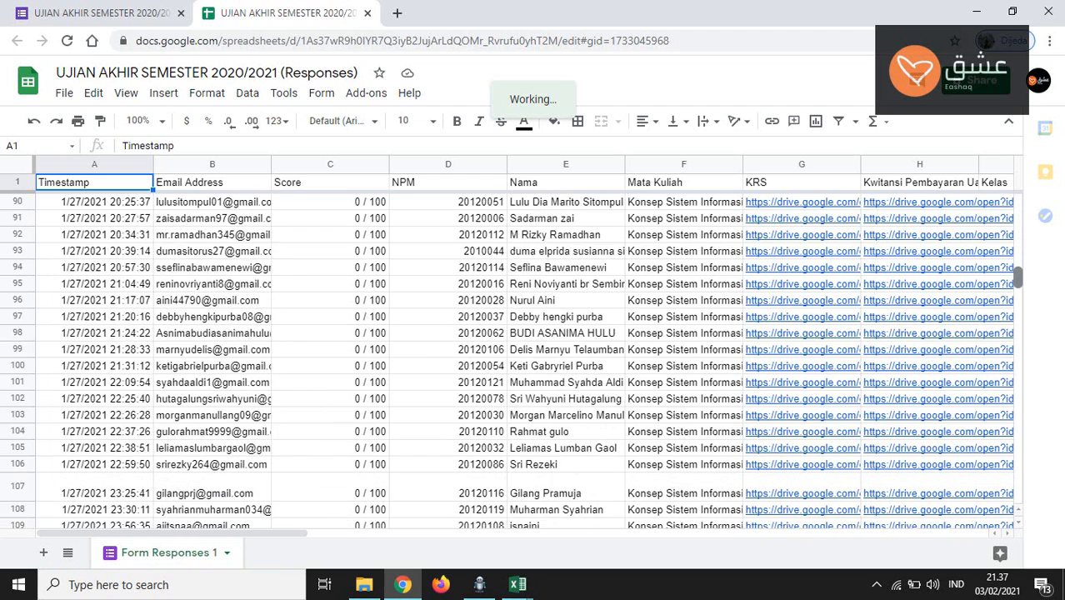
scroll(525, 359, "up", 15)
scroll(525, 359, "up", 15)
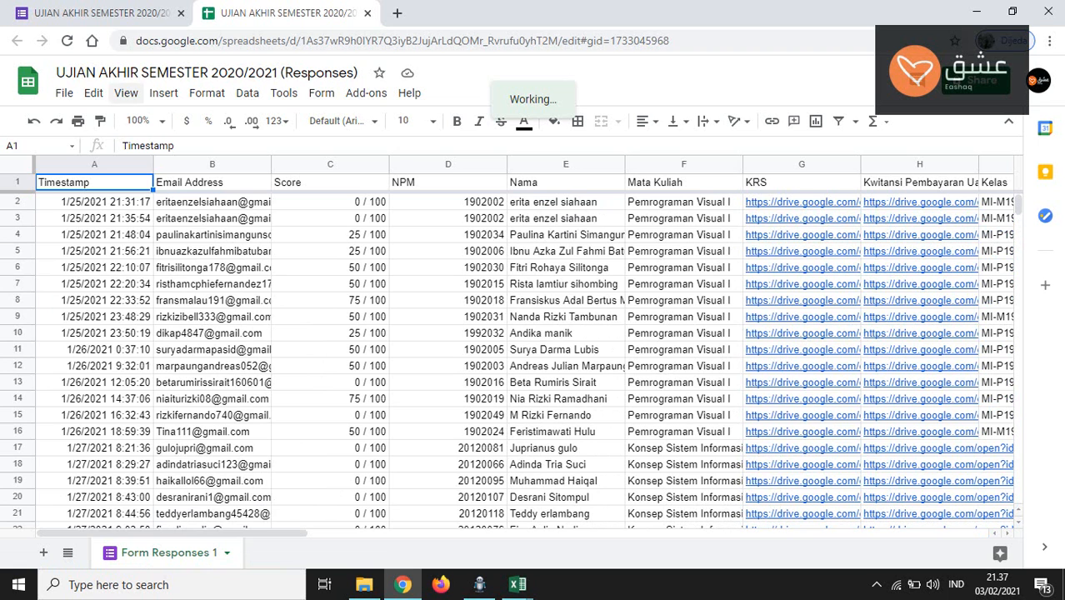
Step: Display the spreadsheet's download formats, focusing on Microsoft Excel (.xlsx)
left_click(64, 93)
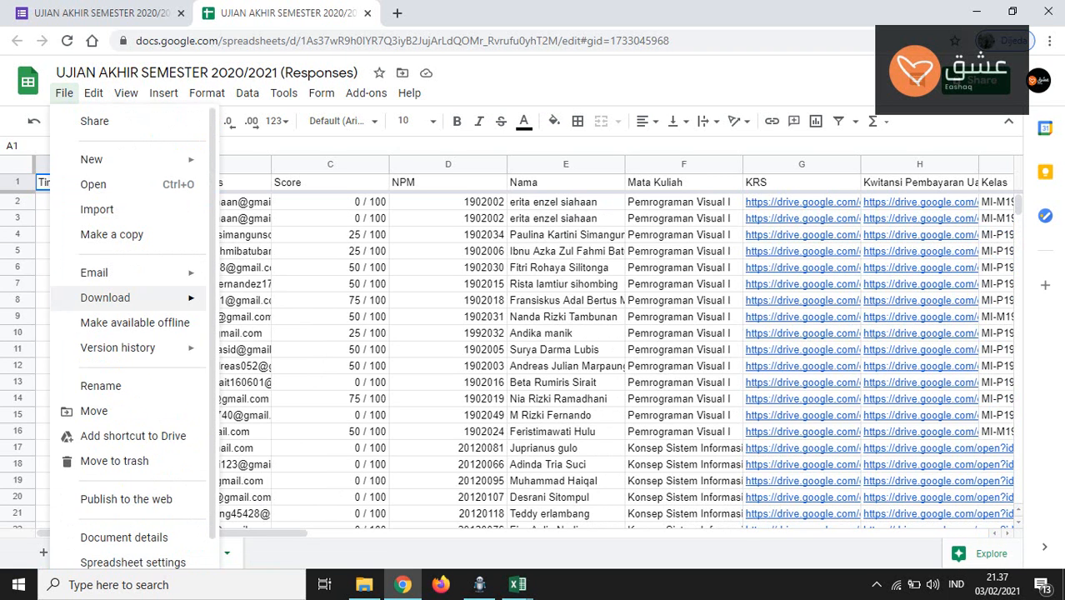
mouse_move(125, 298)
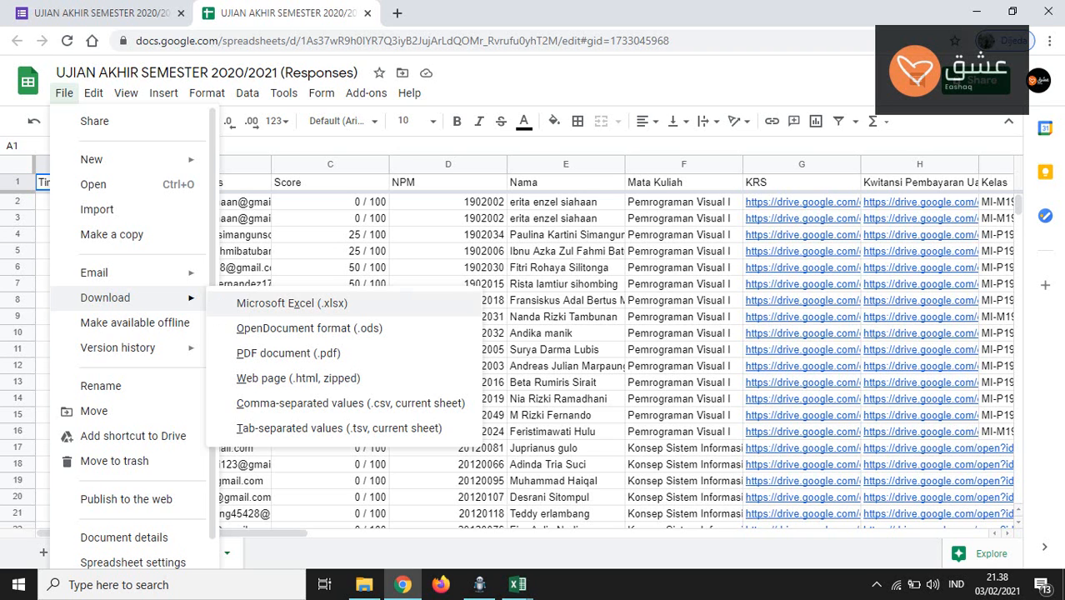
left_click(292, 303)
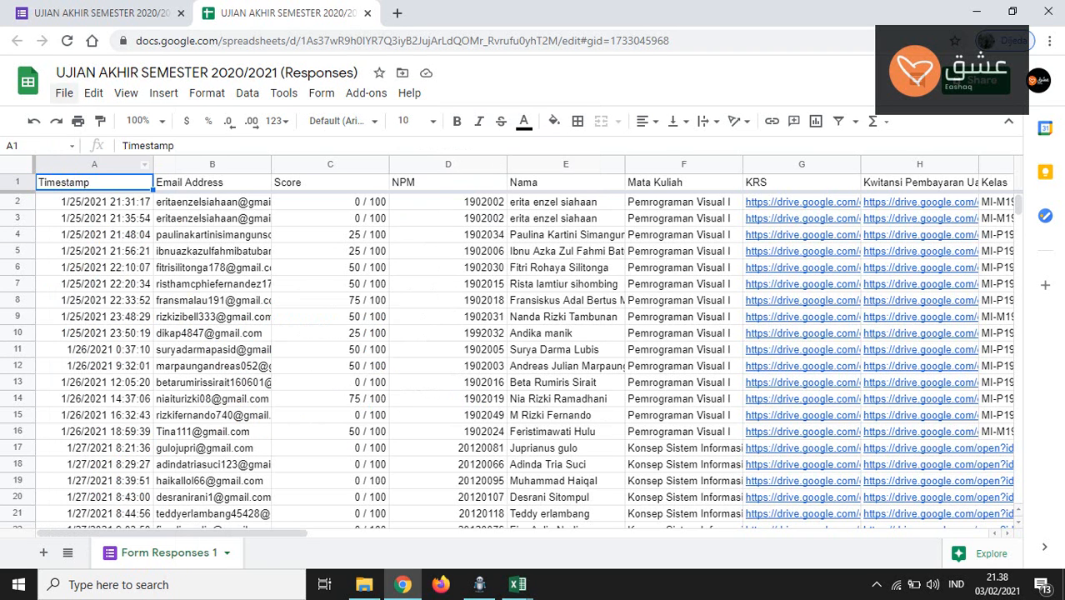
left_click(64, 93)
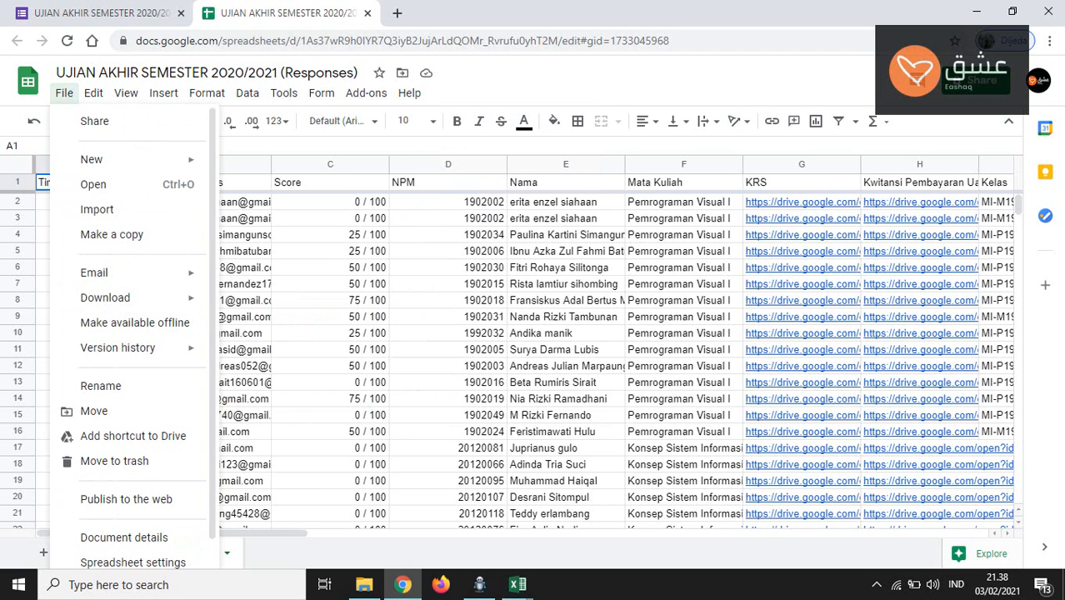
mouse_move(105, 298)
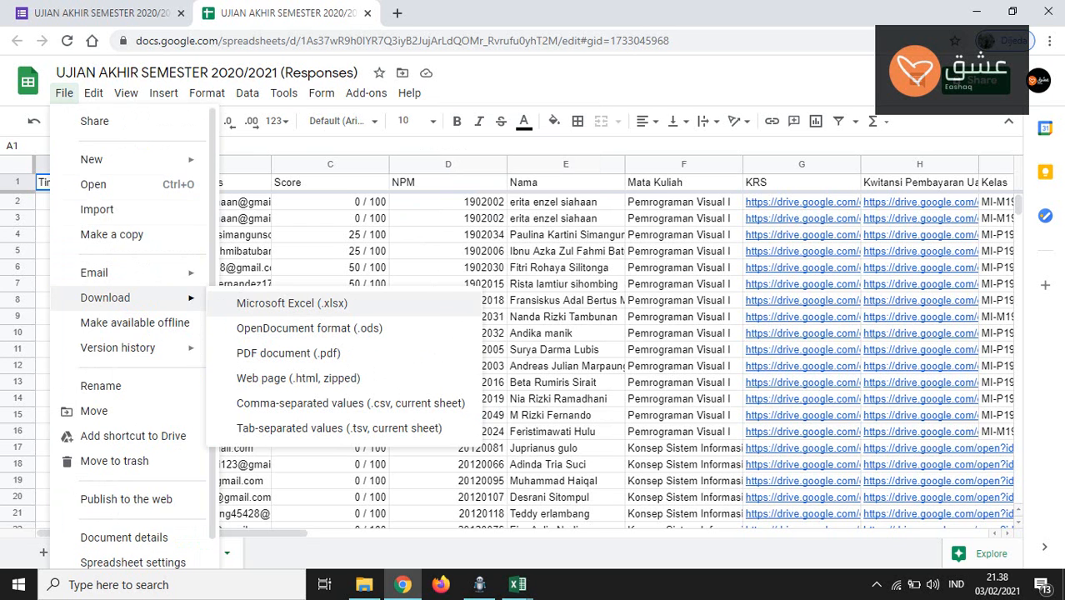
Step: Locate UJIAN AKHIR SEMESTER 2020_2021 (Responses).xlsx in File Explorer's Downloads folder, then switch to that workbook in Excel
left_click(365, 585)
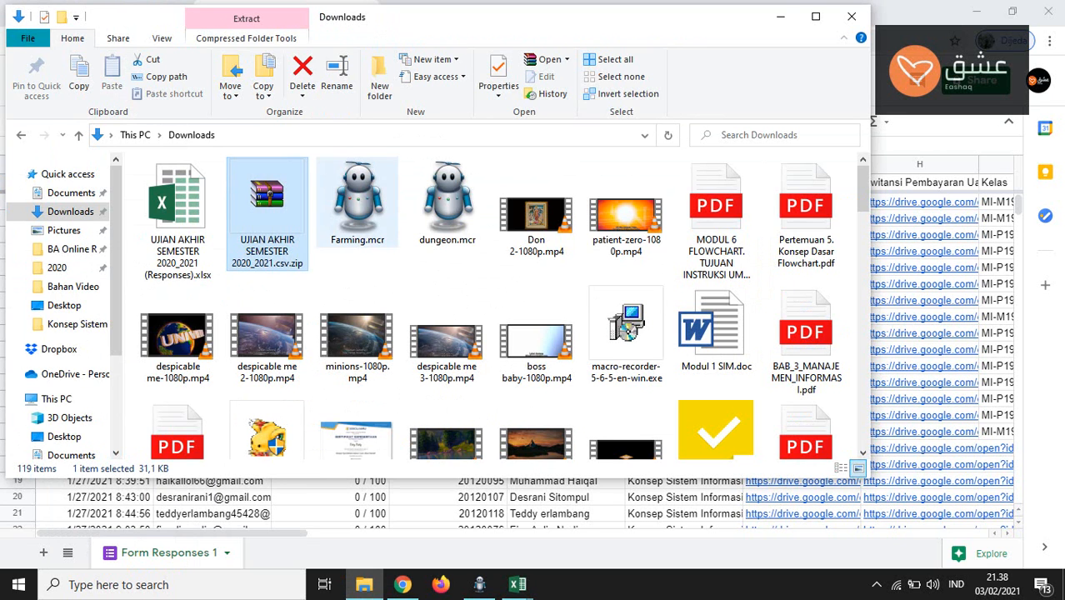
left_click(177, 219)
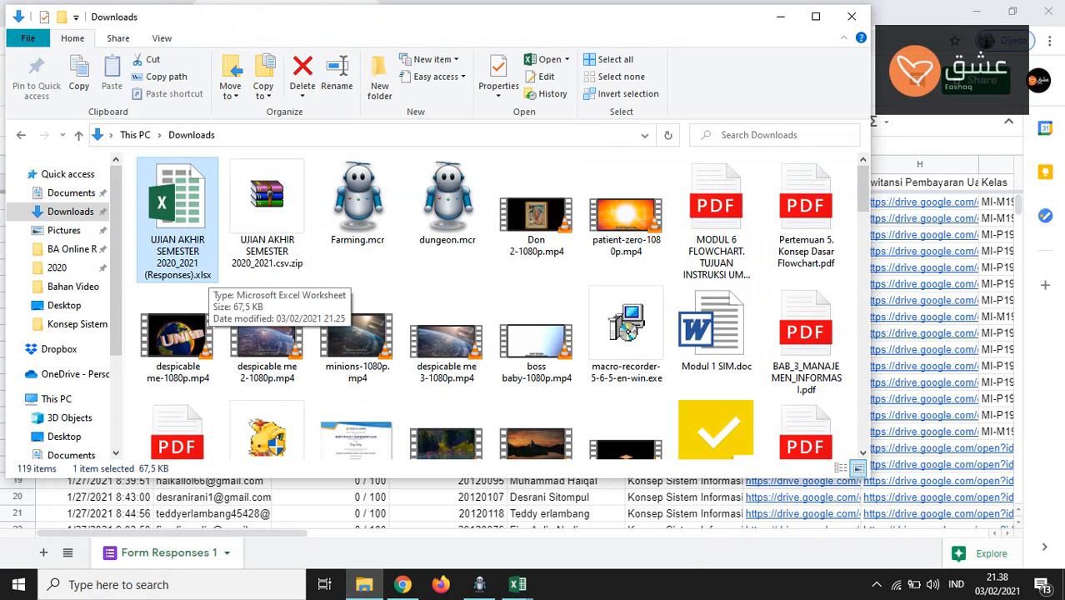
mouse_move(516, 584)
left_click(608, 509)
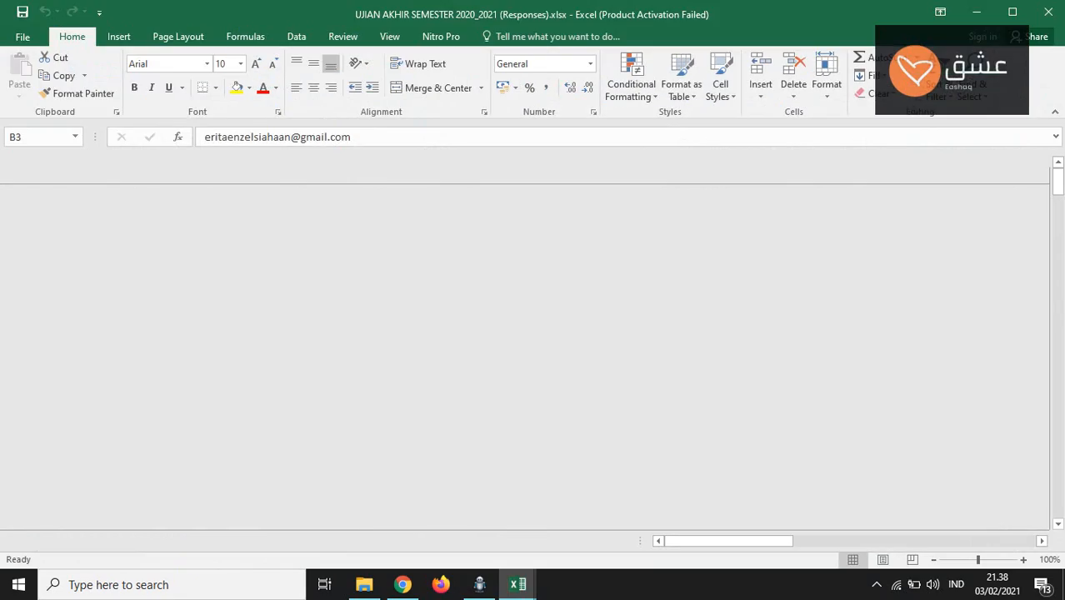
Step: Examine the column layout of the workbook's Form Responses 1 sheet and browse the responses down to row 62
left_click(315, 242)
left_click_drag(79, 193, 1019, 407)
left_click(668, 440)
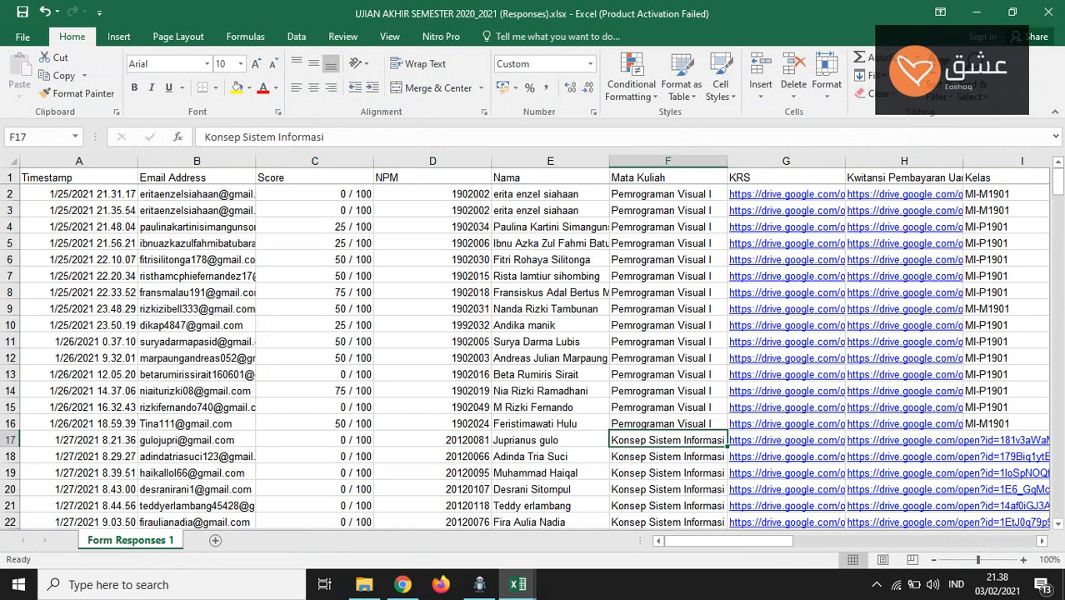
scroll(668, 440, "down", 12)
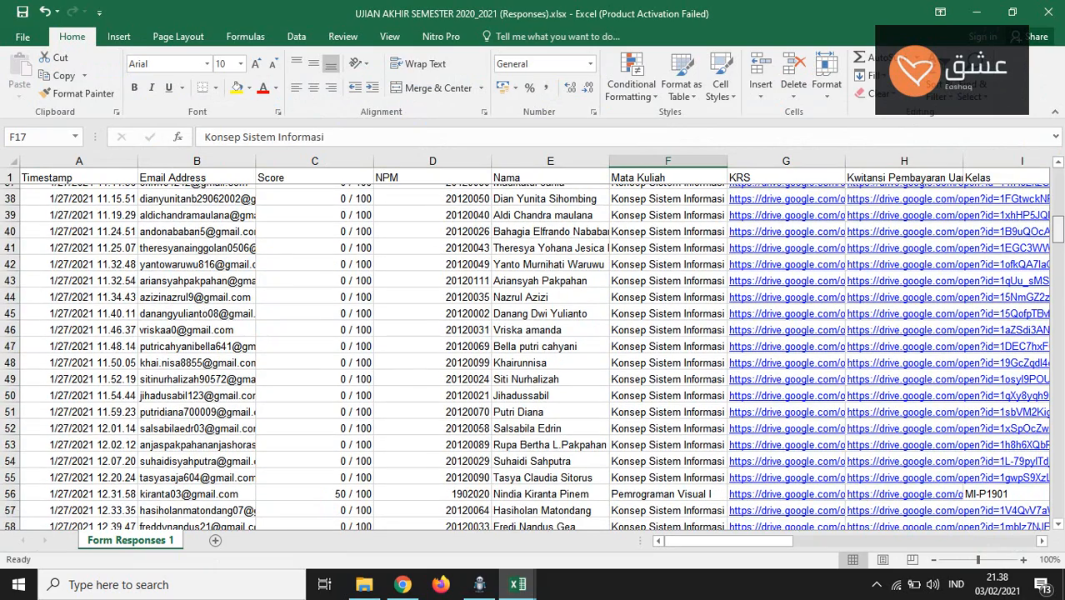
scroll(531, 358, "down", 2)
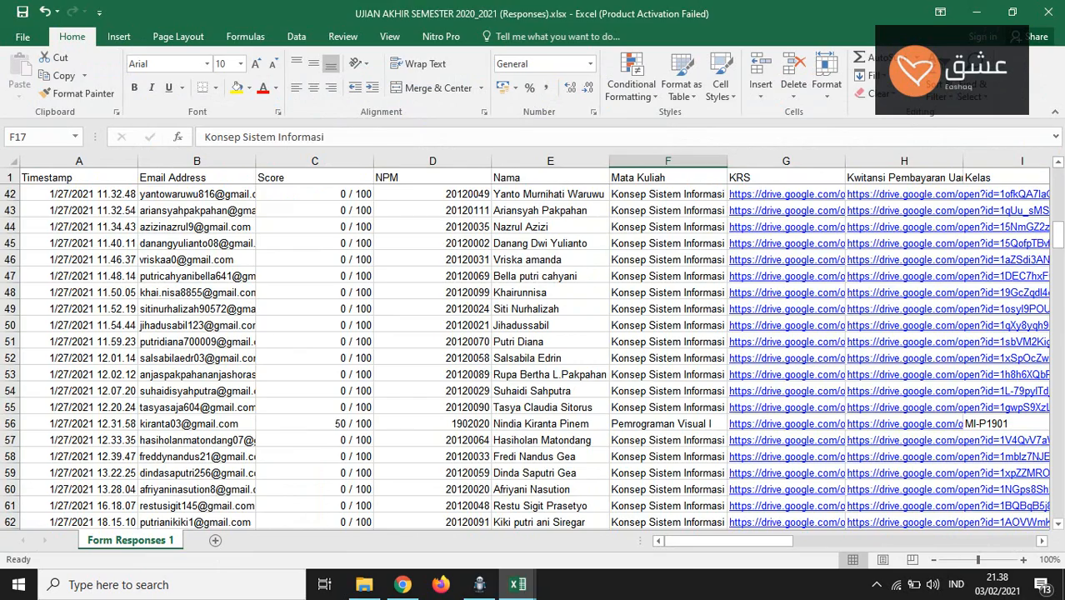
Step: Compare the layout with 2021.csv, then return to the UJIAN AKHIR SEMESTER 2020_2021 (Responses).xlsx workbook
mouse_move(518, 585)
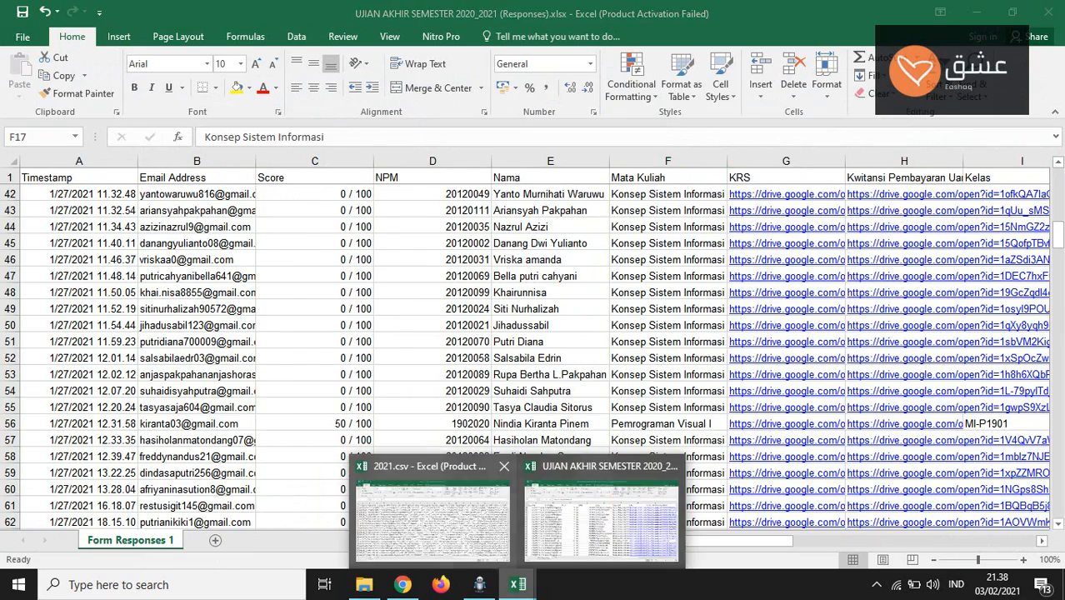
left_click(424, 510)
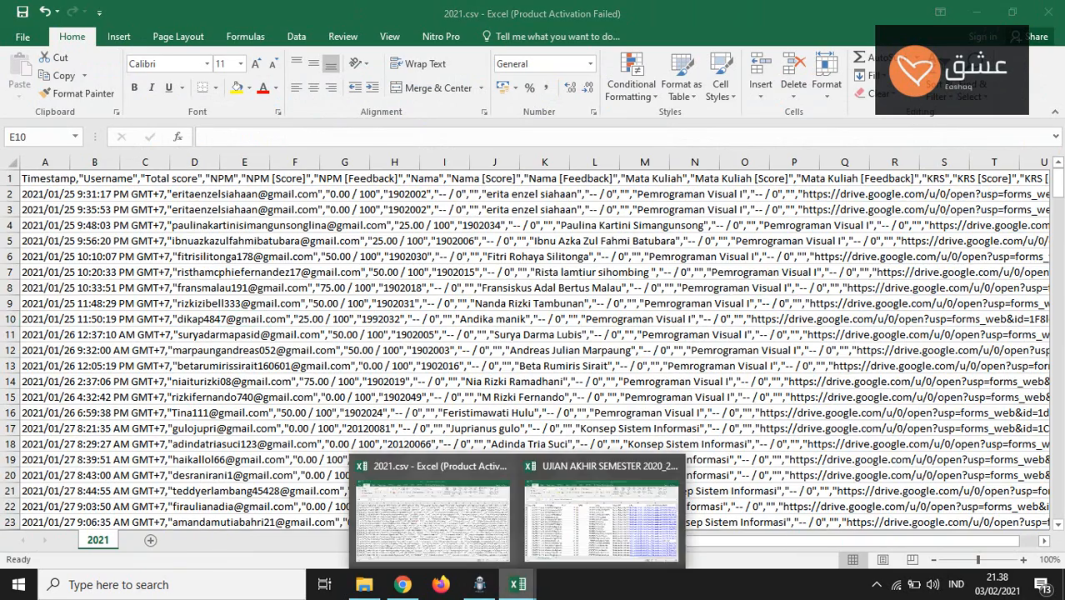
left_click(607, 510)
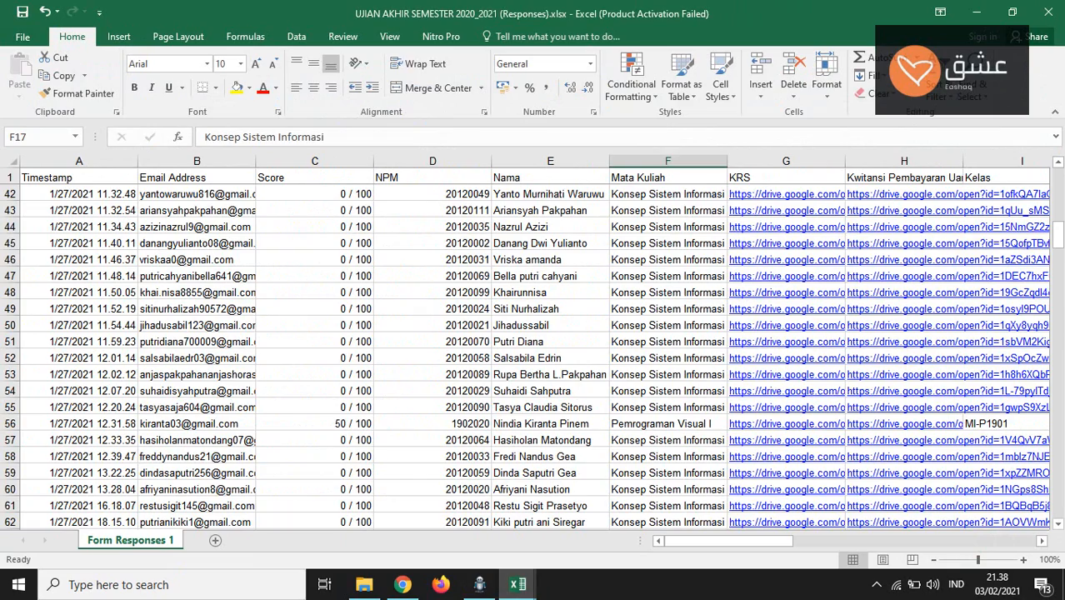
Step: Return to the top of the workbook's responses, then switch to Chrome and open the linked response spreadsheet from the form's Responses page
scroll(532, 357, "up", 1)
scroll(532, 358, "up", 13)
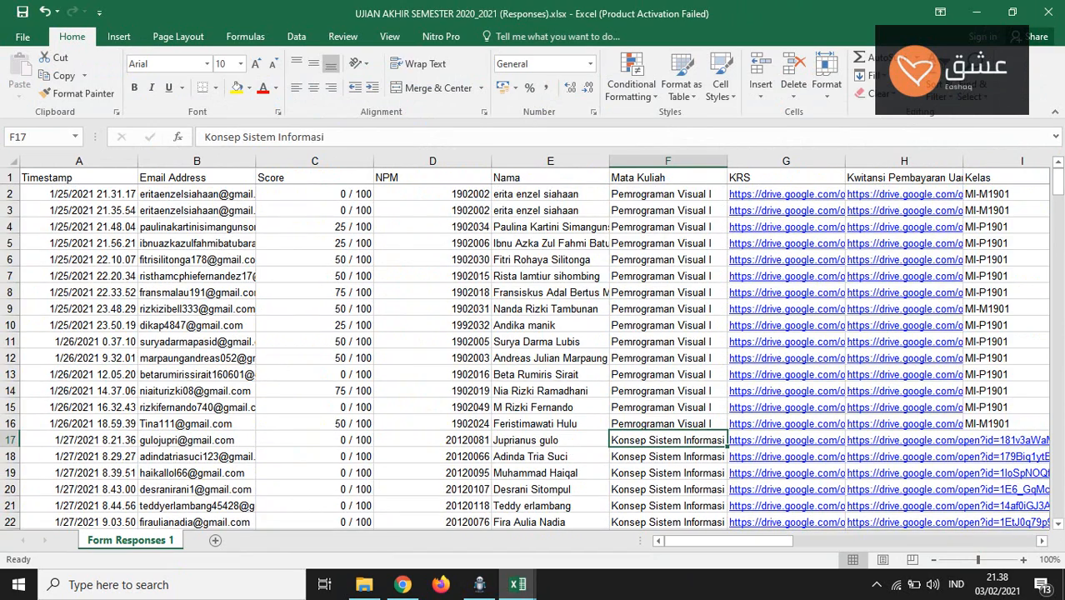
left_click(403, 584)
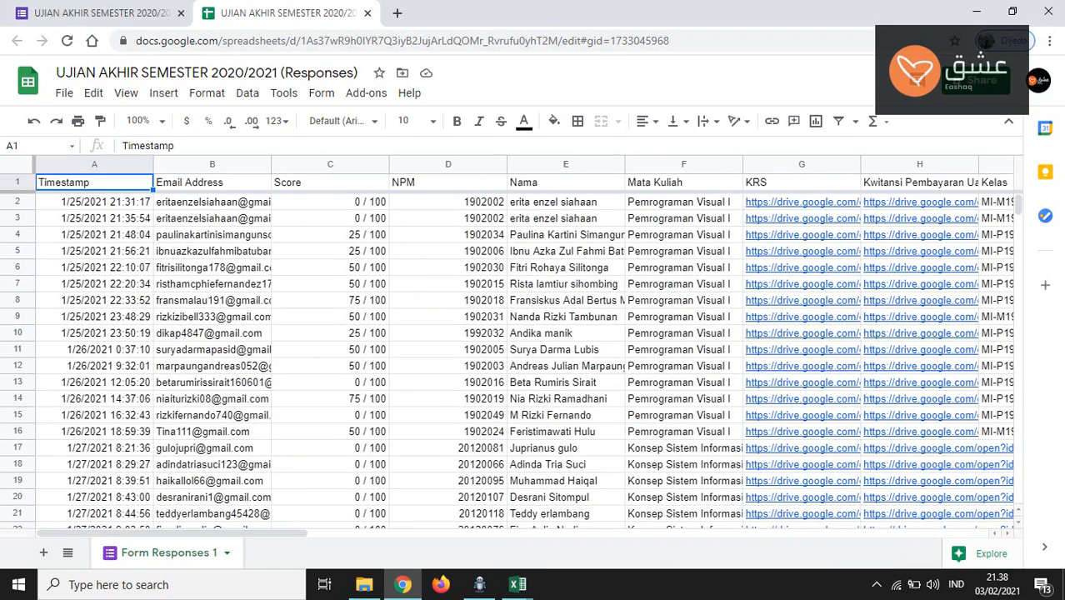
left_click(125, 13)
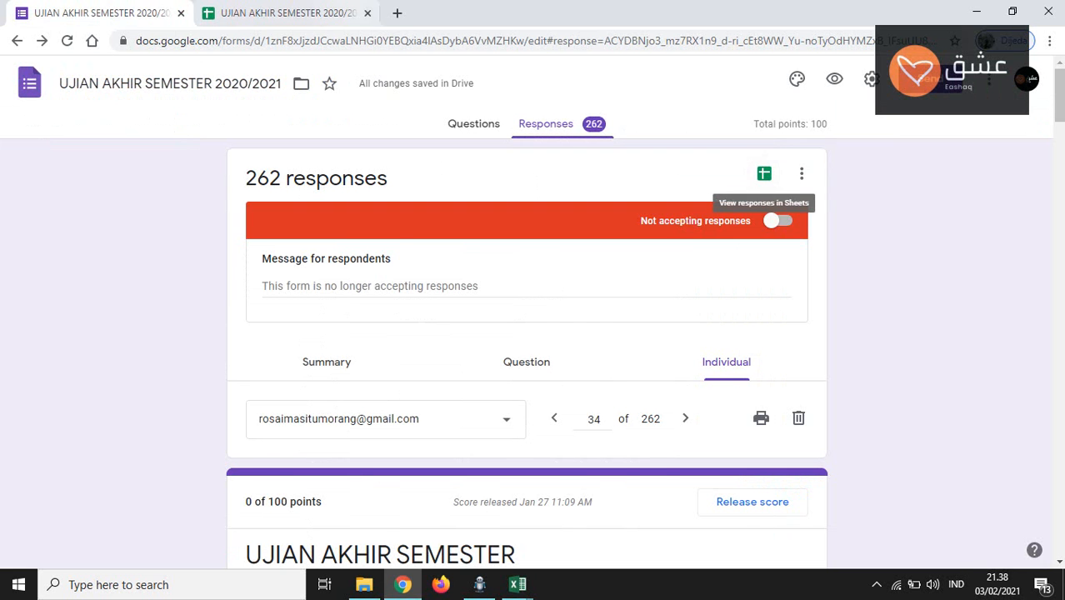
left_click(764, 173)
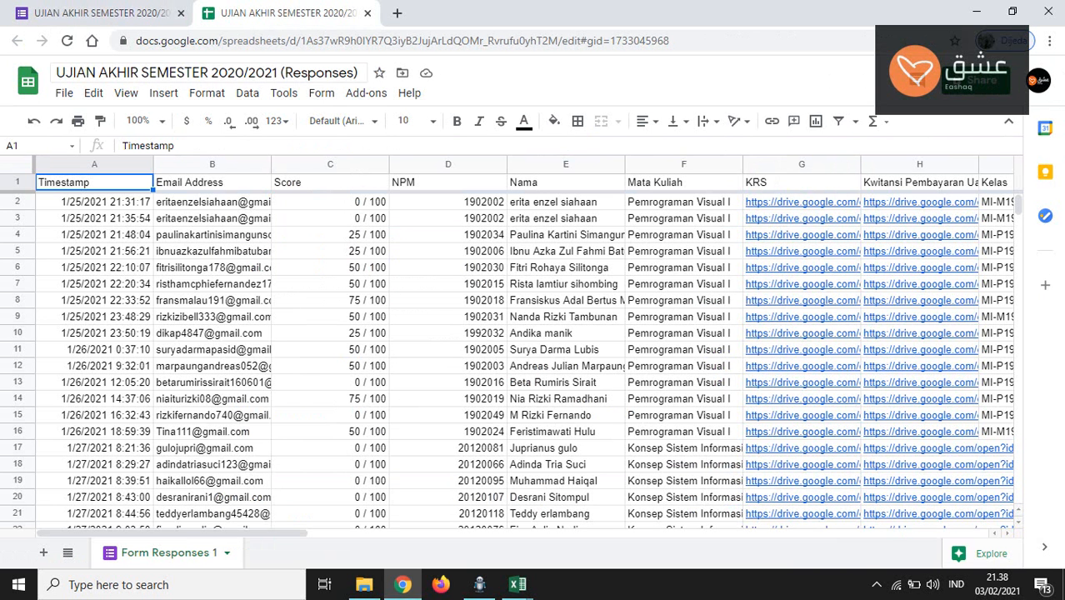
Step: Try to make the response spreadsheet available offline, then decline installing the Docs Offline extension
left_click(64, 93)
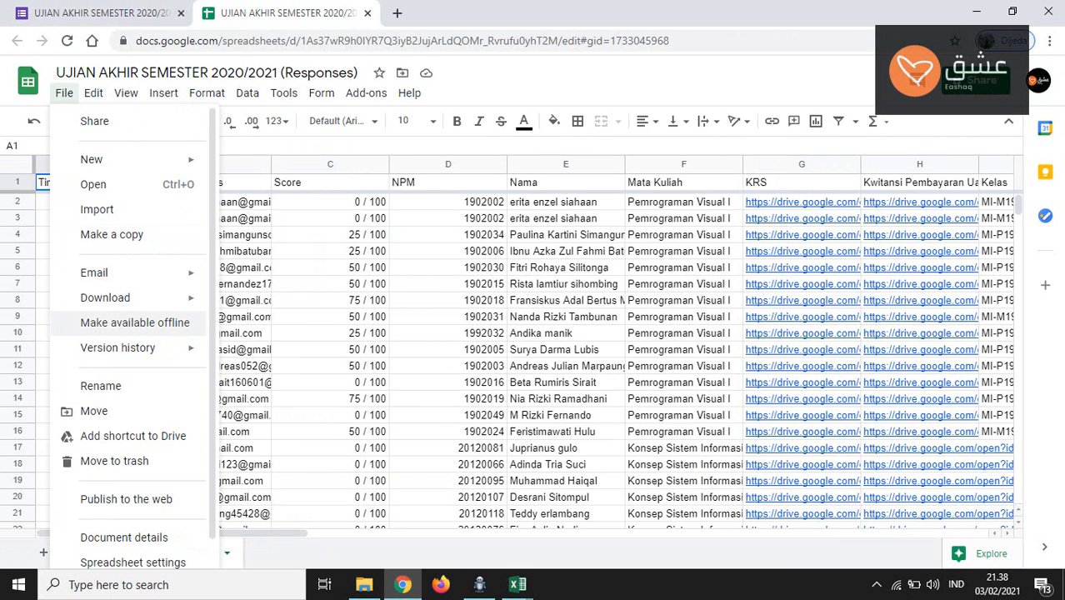
left_click(134, 323)
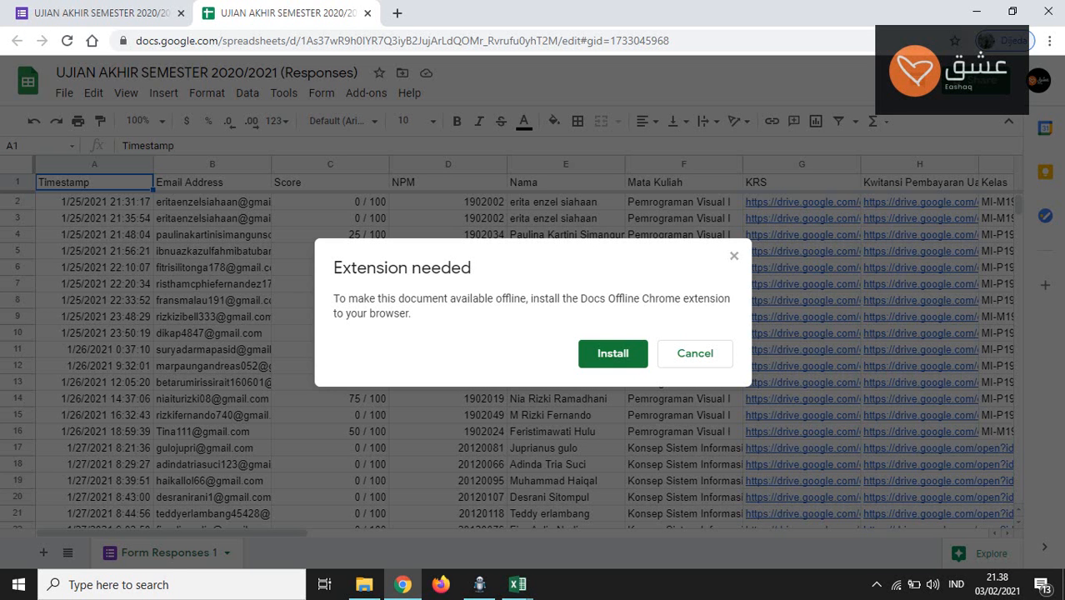
left_click_drag(554, 298, 704, 299)
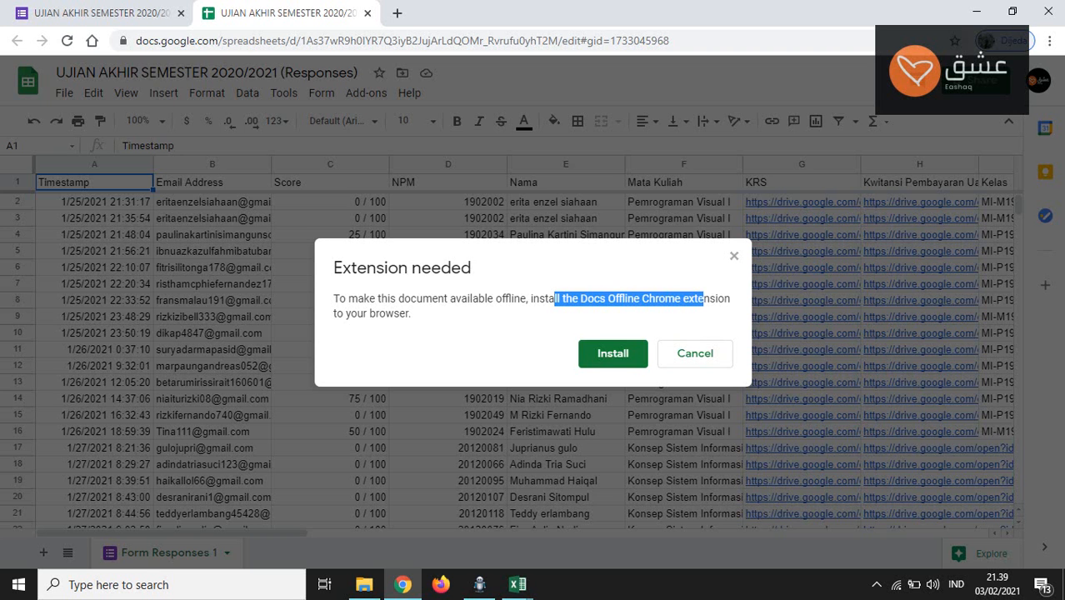
left_click(696, 354)
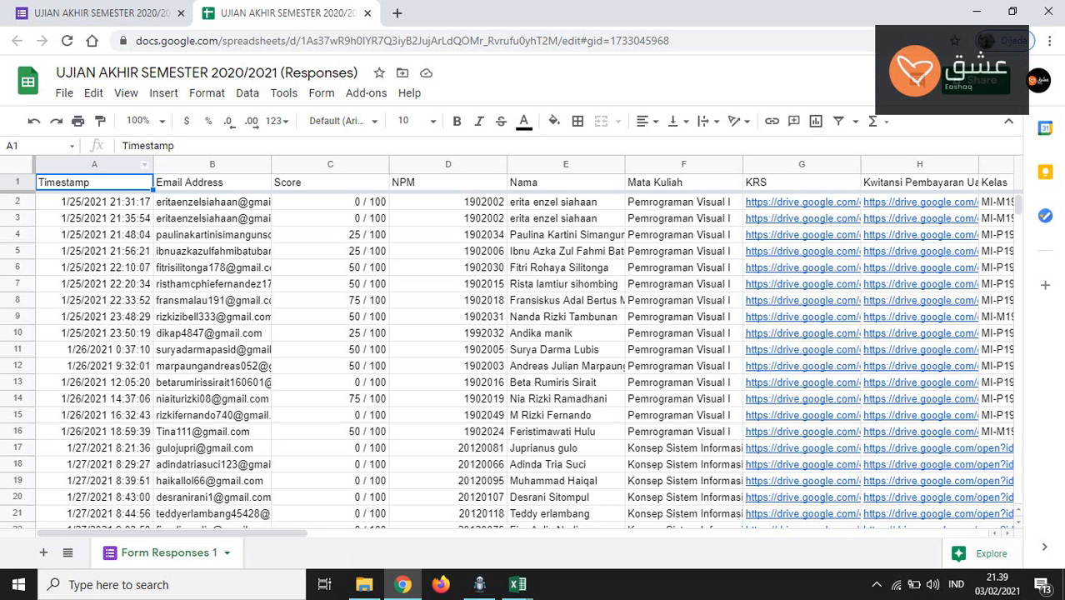
Step: Display the spreadsheet's download formats again without downloading, then return to the UJIAN AKHIR SEMESTER 2020/2021 form's responses
left_click(65, 93)
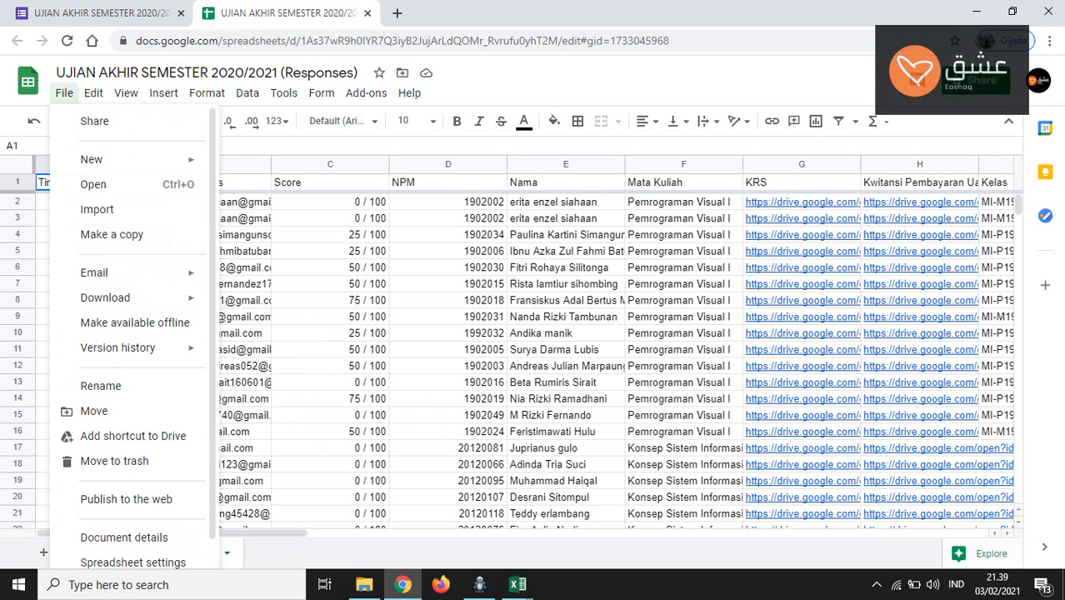
mouse_move(105, 298)
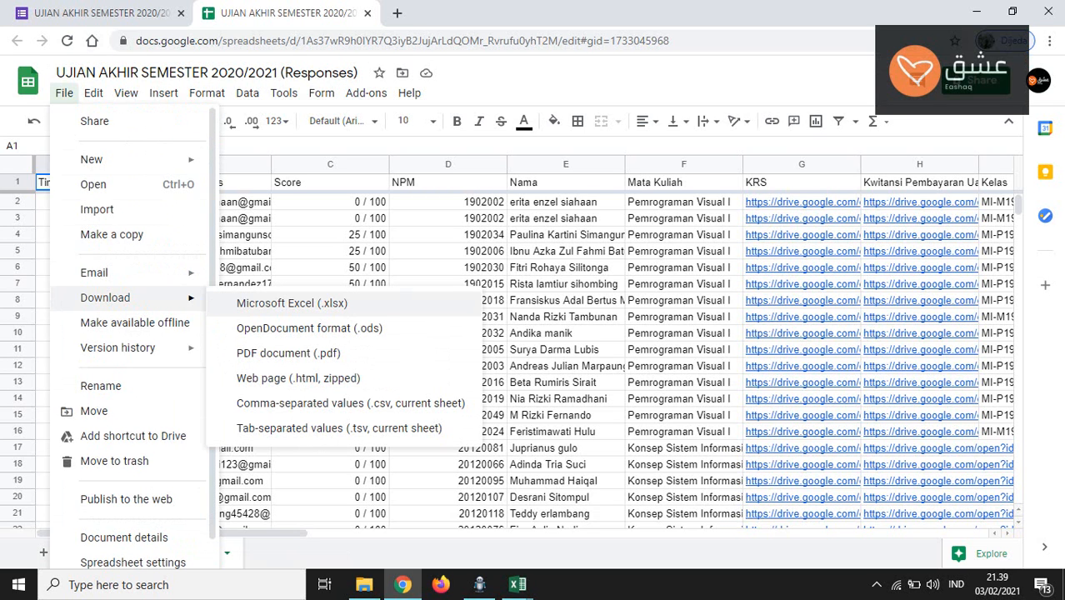
left_click(403, 585)
left_click(403, 585)
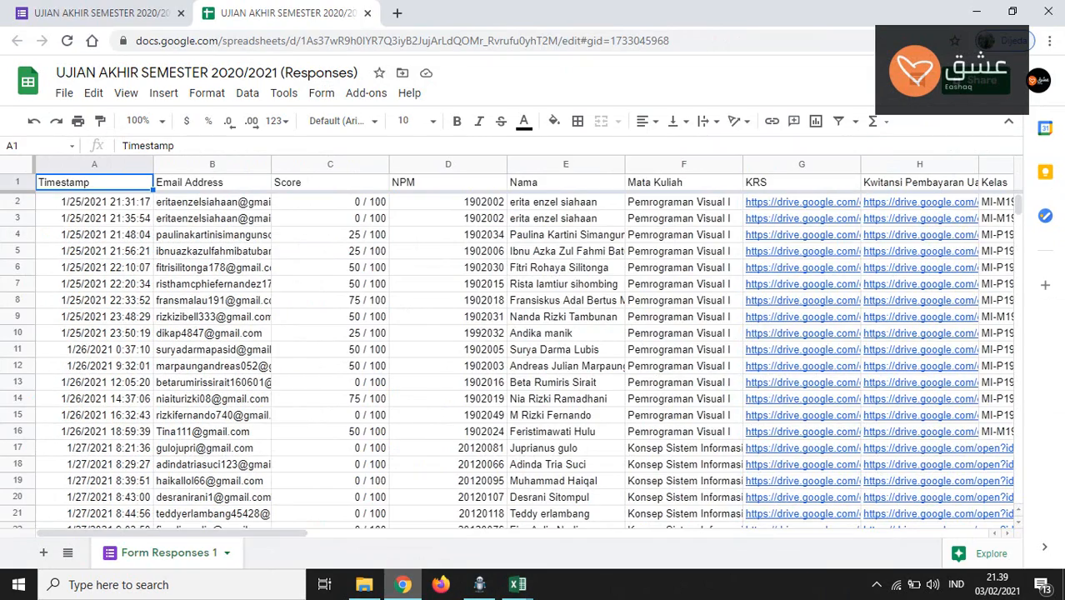
left_click(100, 14)
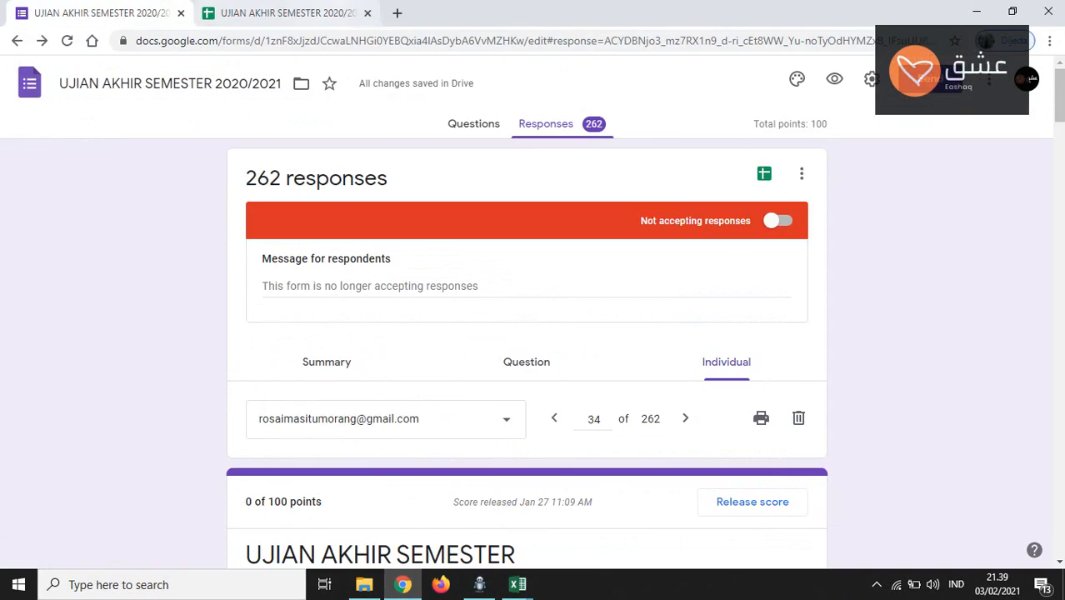